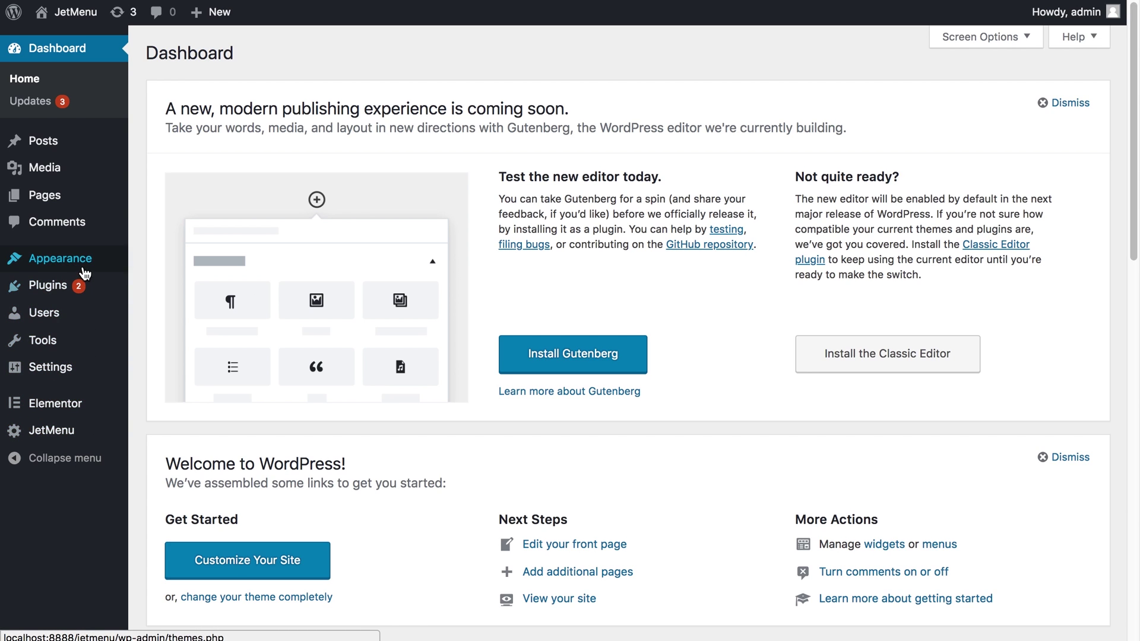
Create a new menu named 'Drop Down Menu'.
{"action": "mouse_move", "coordinate": [83, 268]}
{"action": "left_click", "coordinate": [163, 328]}
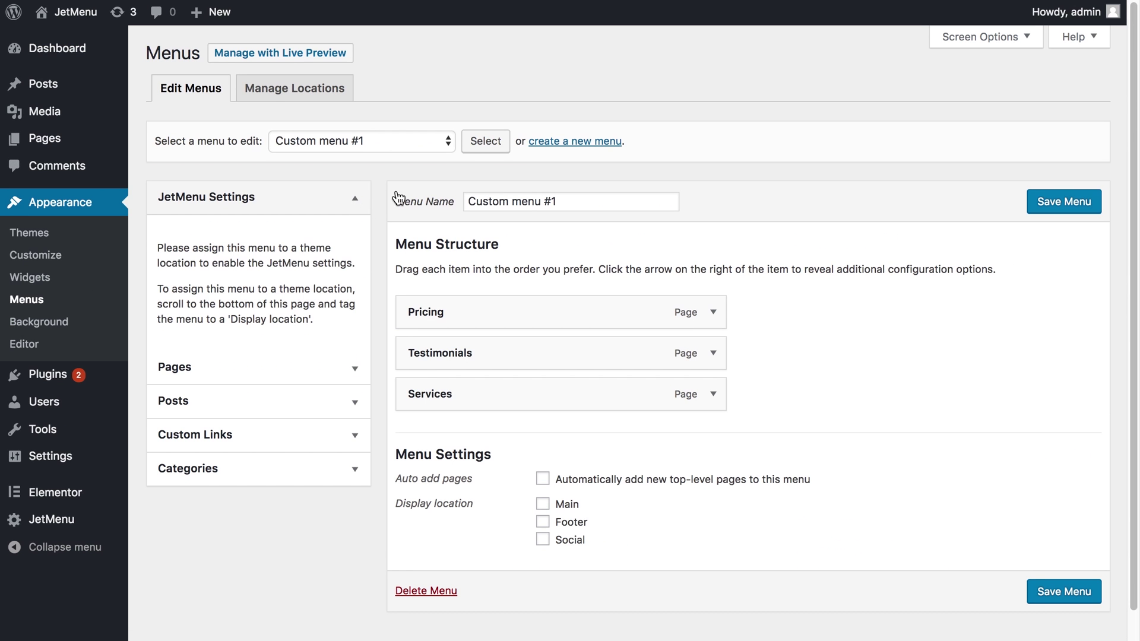
{"action": "left_click", "coordinate": [546, 143]}
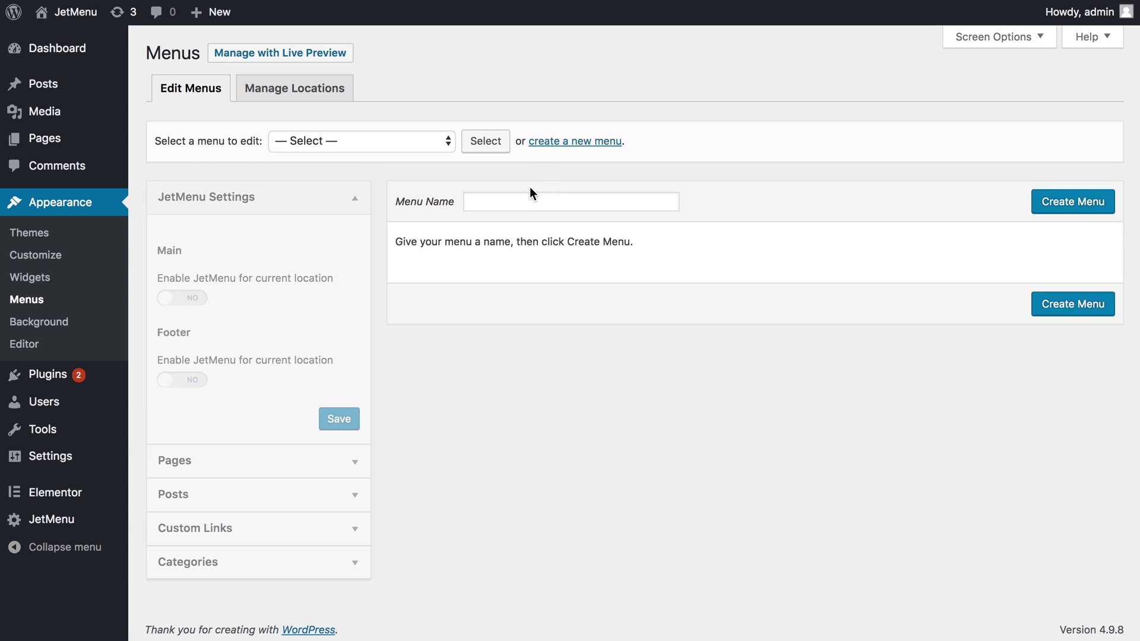
{"action": "left_click", "coordinate": [523, 202]}
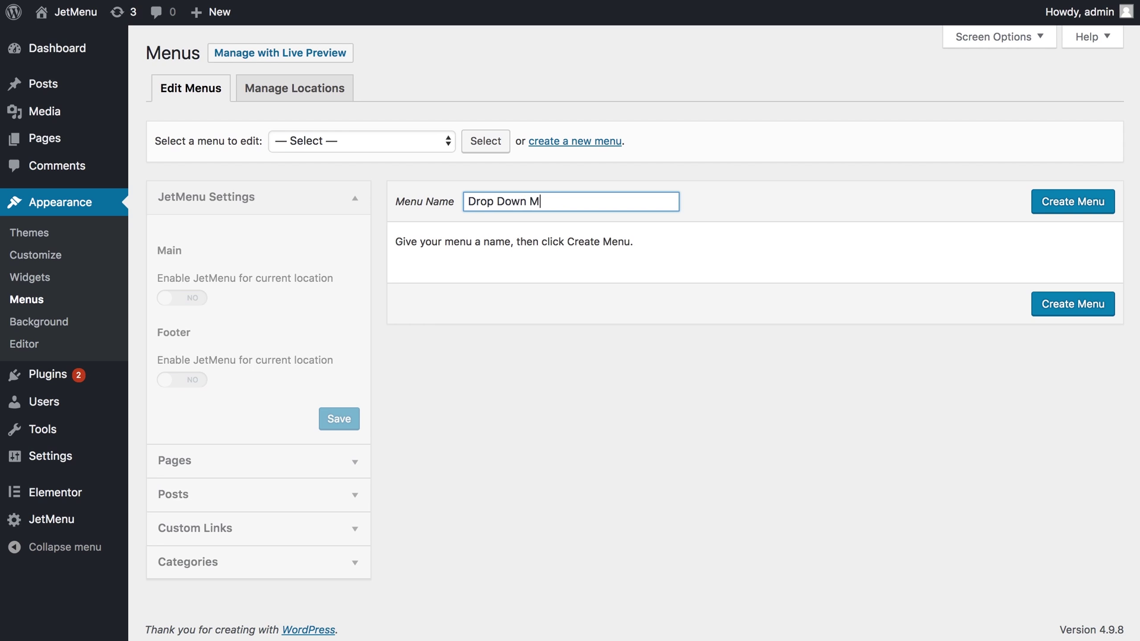
{"action": "left_click", "coordinate": [1051, 211]}
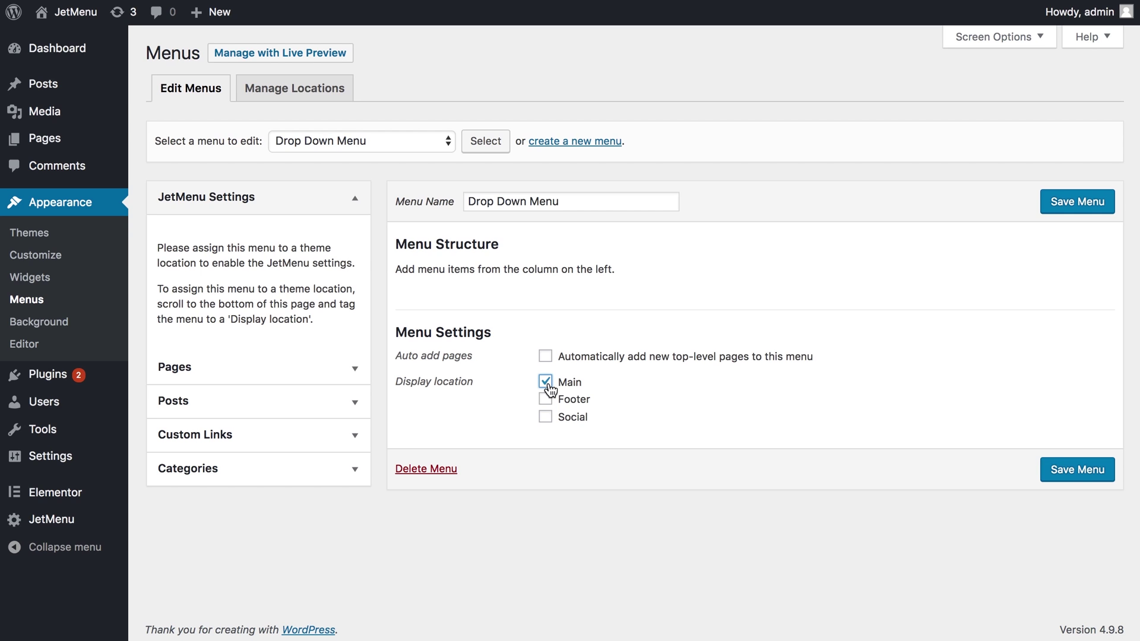
Assign the menu to the Main location and switch JetMenu on for that location.
{"action": "left_click", "coordinate": [1082, 205]}
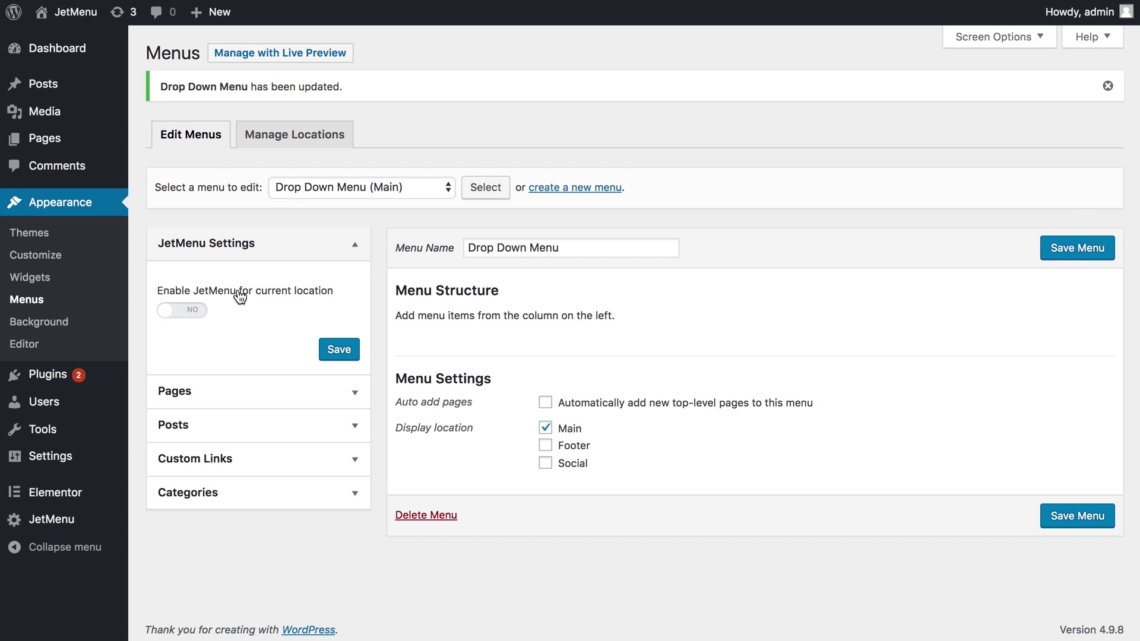
{"action": "left_click", "coordinate": [205, 310]}
{"action": "left_click", "coordinate": [327, 352]}
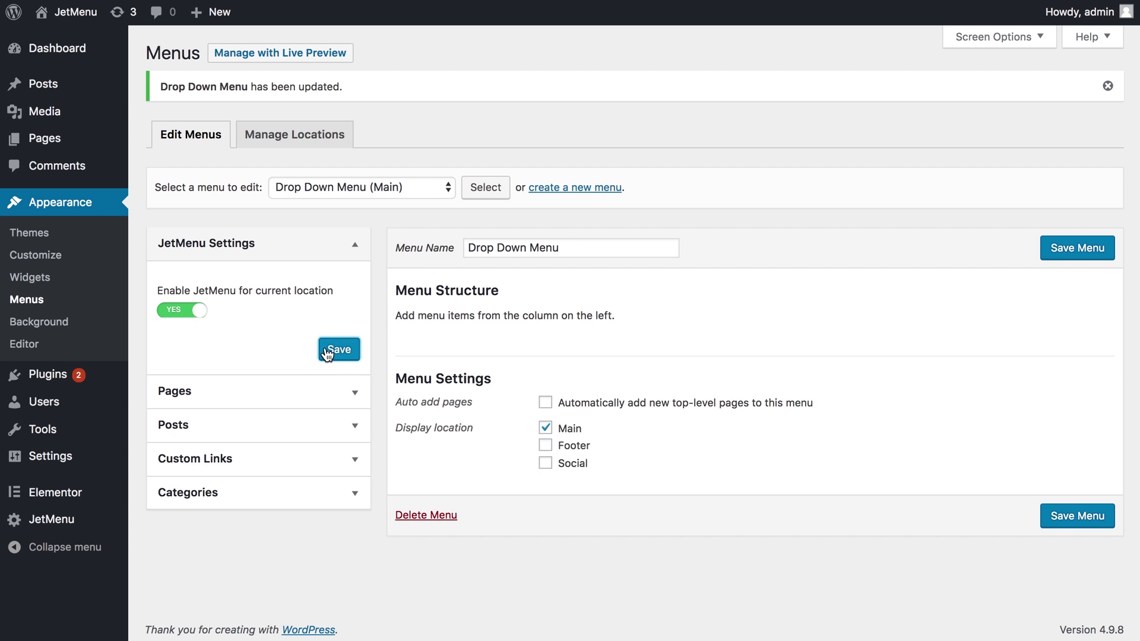
{"action": "left_click", "coordinate": [357, 401]}
Add all pages, Header Example through Privacy Policy, to the menu and save it.
{"action": "left_click", "coordinate": [184, 517]}
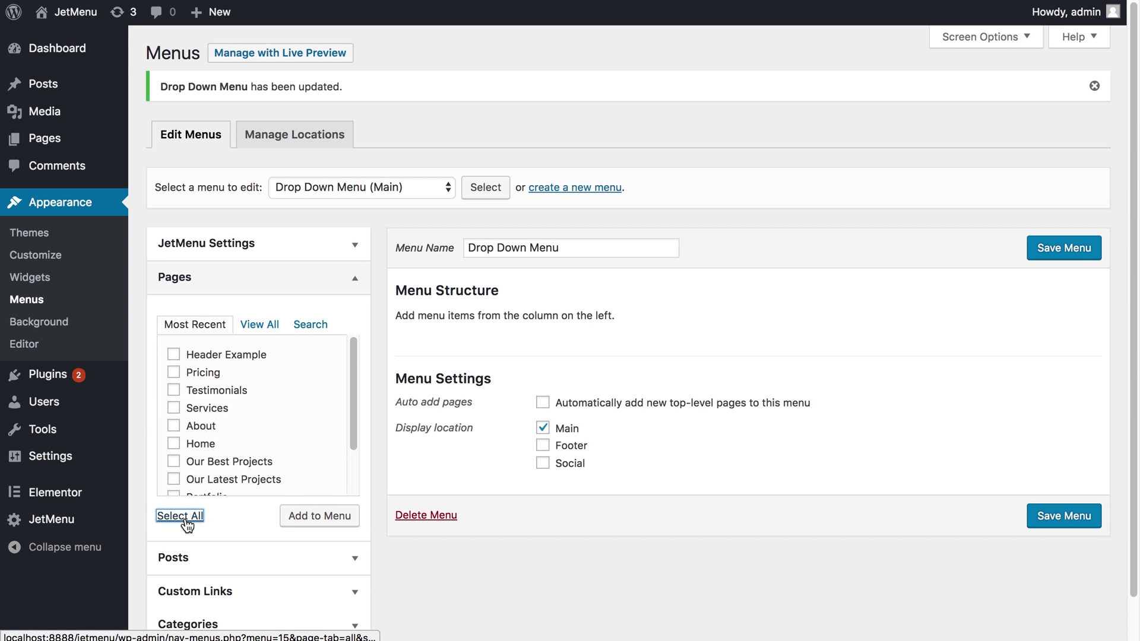
{"action": "left_click", "coordinate": [306, 521]}
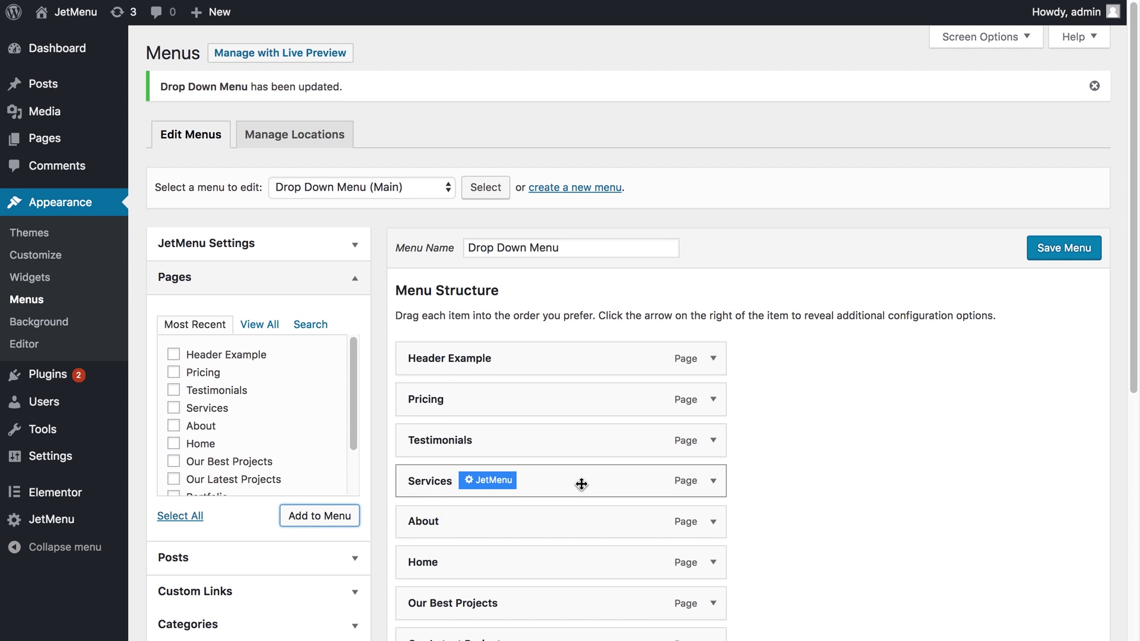
{"action": "scroll", "coordinate": [581, 484], "scroll_direction": "down", "scroll_amount": 3}
{"action": "scroll", "coordinate": [581, 484], "scroll_direction": "up", "scroll_amount": 3}
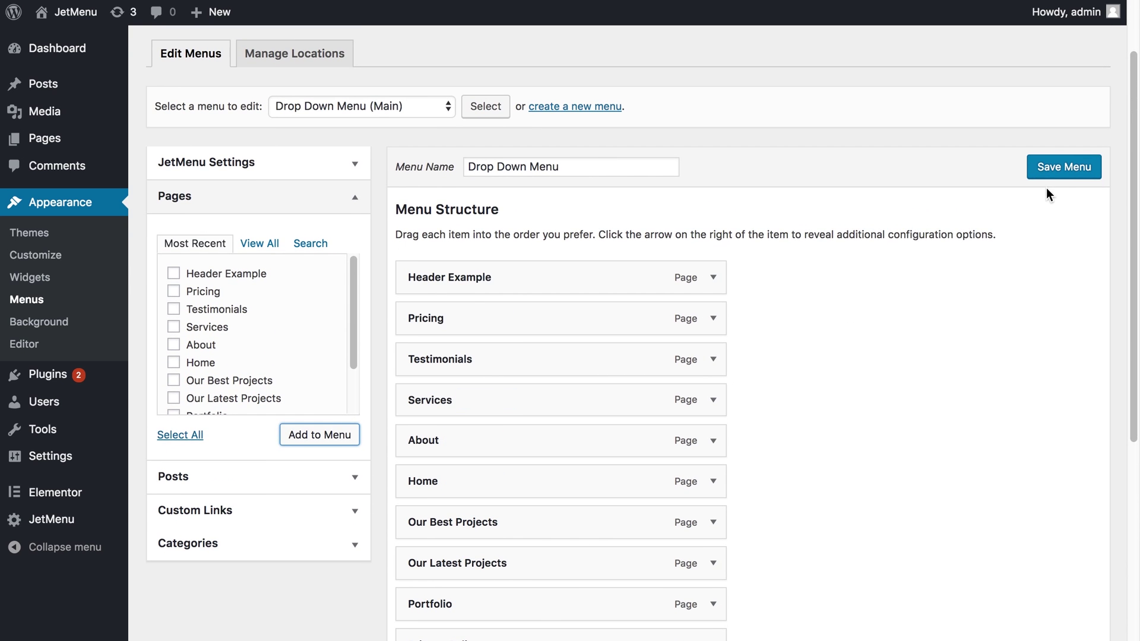
{"action": "left_click", "coordinate": [1058, 173]}
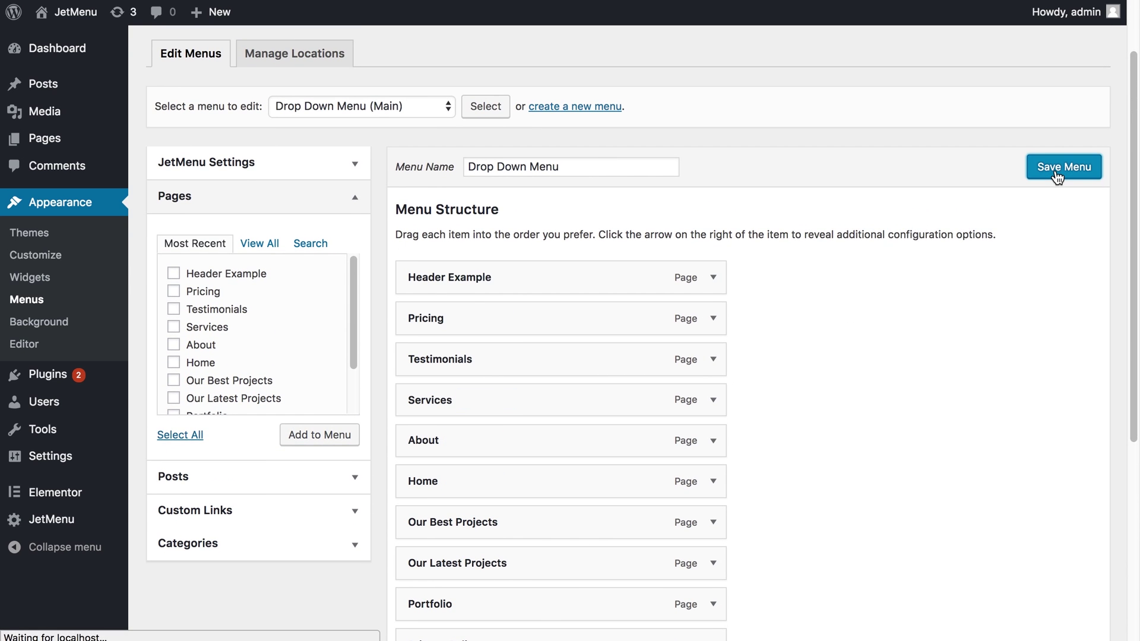
{"action": "scroll", "coordinate": [605, 305], "scroll_direction": "down", "scroll_amount": 2}
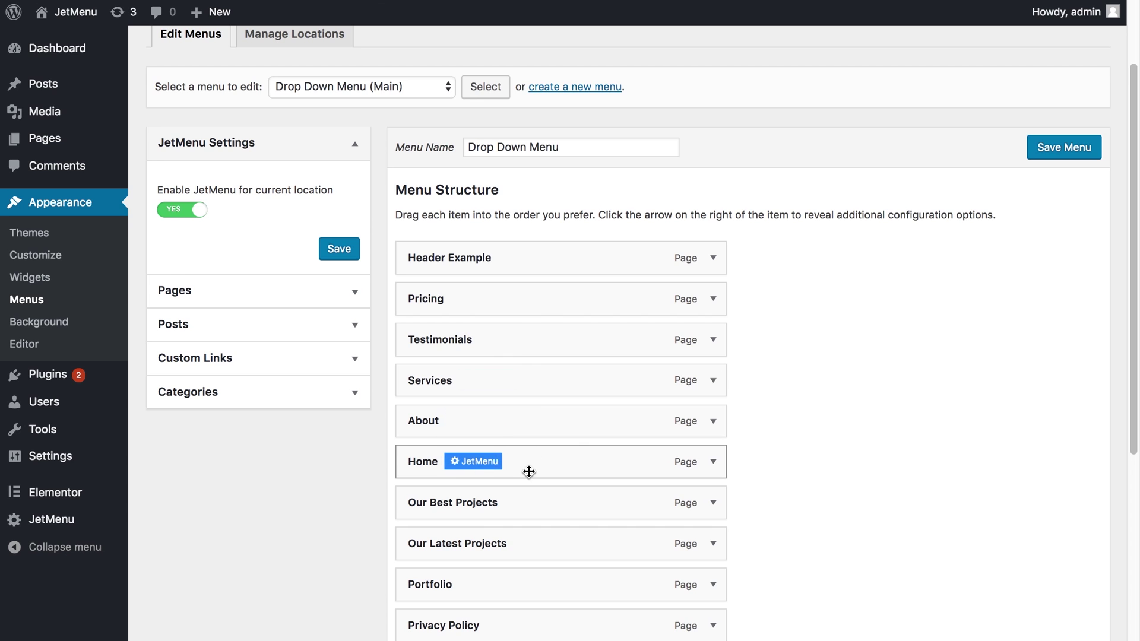
Put Home first and Services second, with Pricing, Testimonials, Portfolio and About nested under Services.
{"action": "left_click_drag", "start_coordinate": [529, 466], "coordinate": [517, 260]}
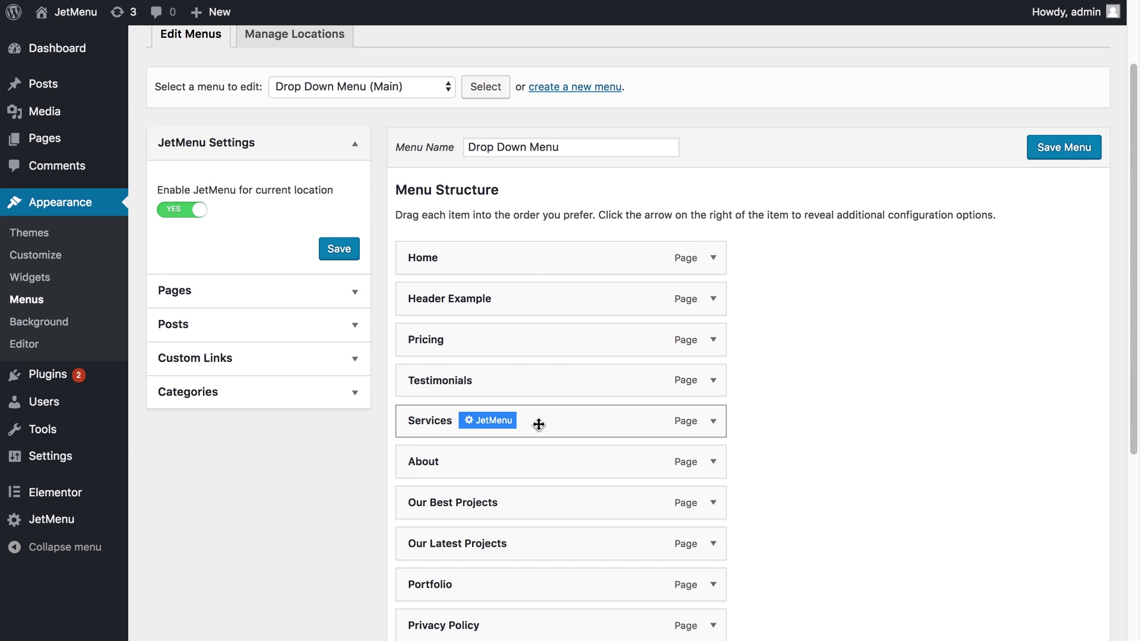
{"action": "left_click_drag", "start_coordinate": [539, 424], "coordinate": [526, 298]}
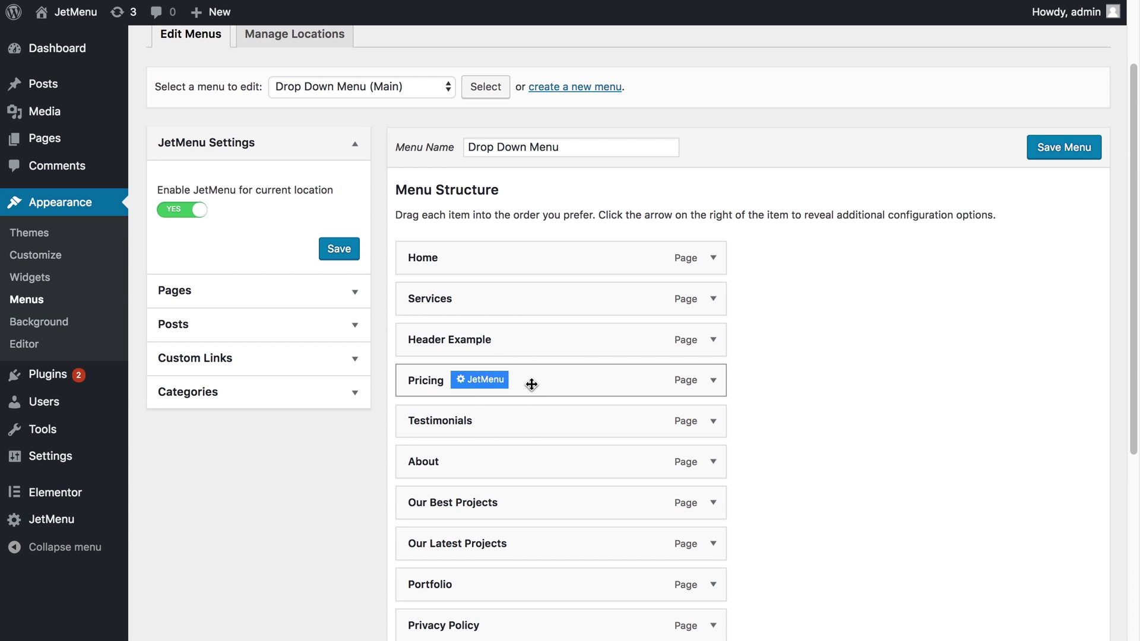
{"action": "left_click_drag", "start_coordinate": [531, 385], "coordinate": [557, 340]}
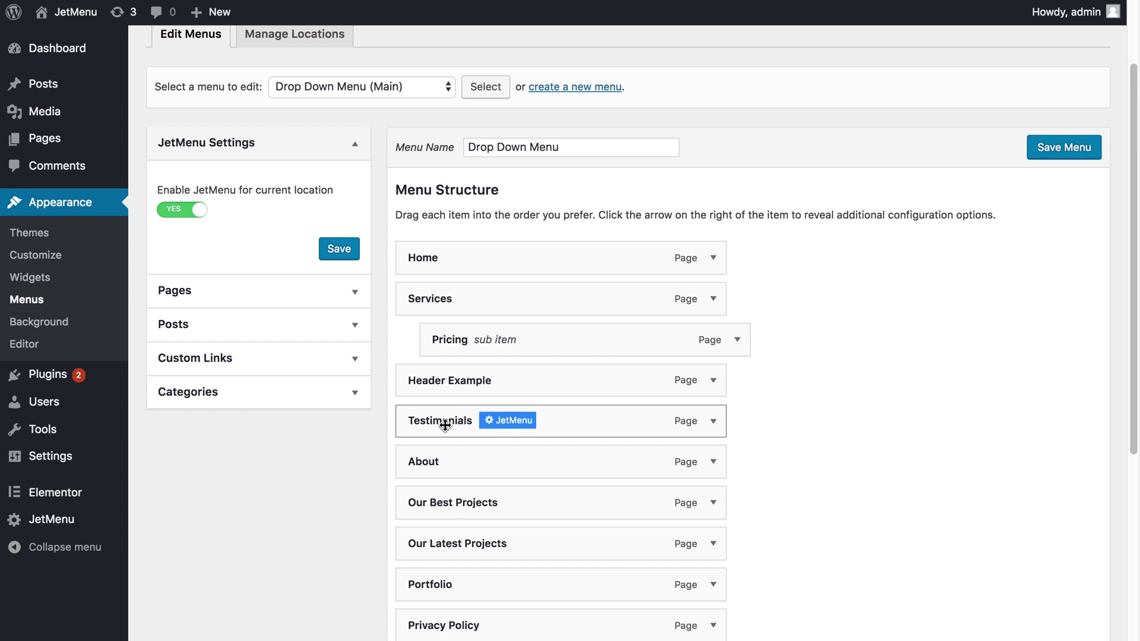
{"action": "left_click_drag", "start_coordinate": [465, 422], "coordinate": [471, 378]}
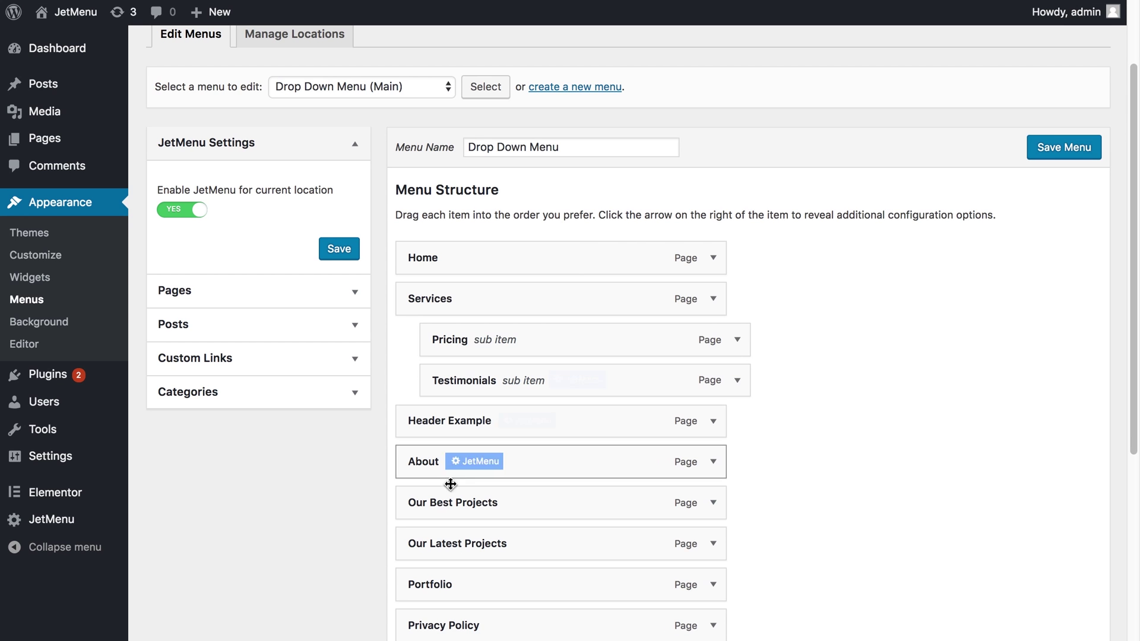
{"action": "left_click_drag", "start_coordinate": [457, 588], "coordinate": [460, 420]}
{"action": "left_click_drag", "start_coordinate": [457, 502], "coordinate": [475, 463]}
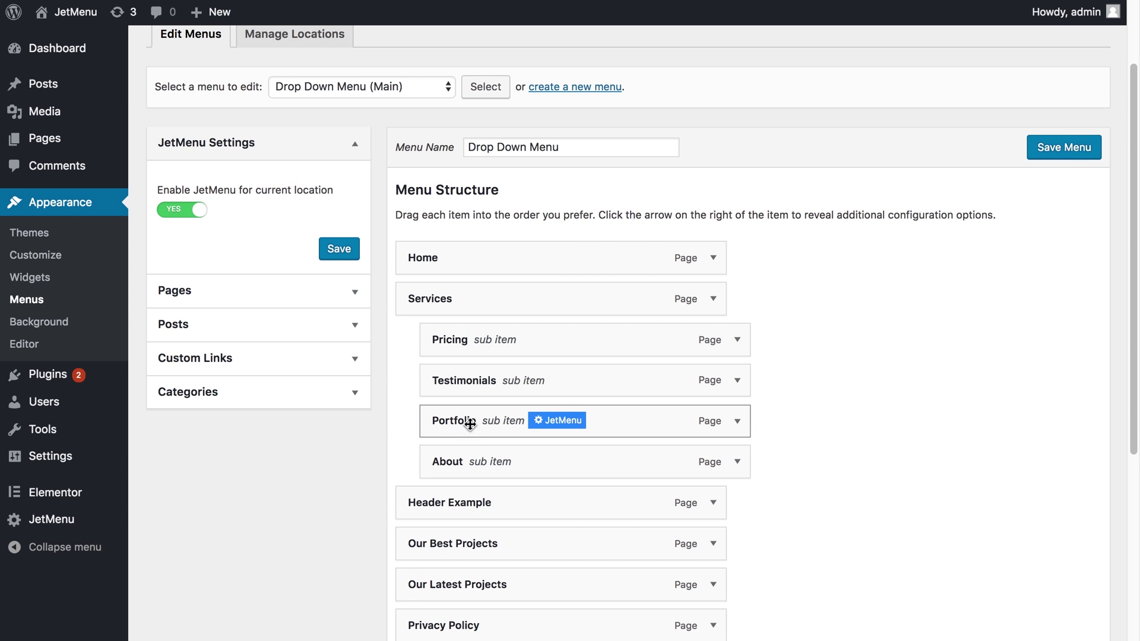
Nest Our Best Projects and Our Latest Projects under Portfolio and save the menu.
{"action": "scroll", "coordinate": [500, 439], "scroll_direction": "down", "scroll_amount": 2}
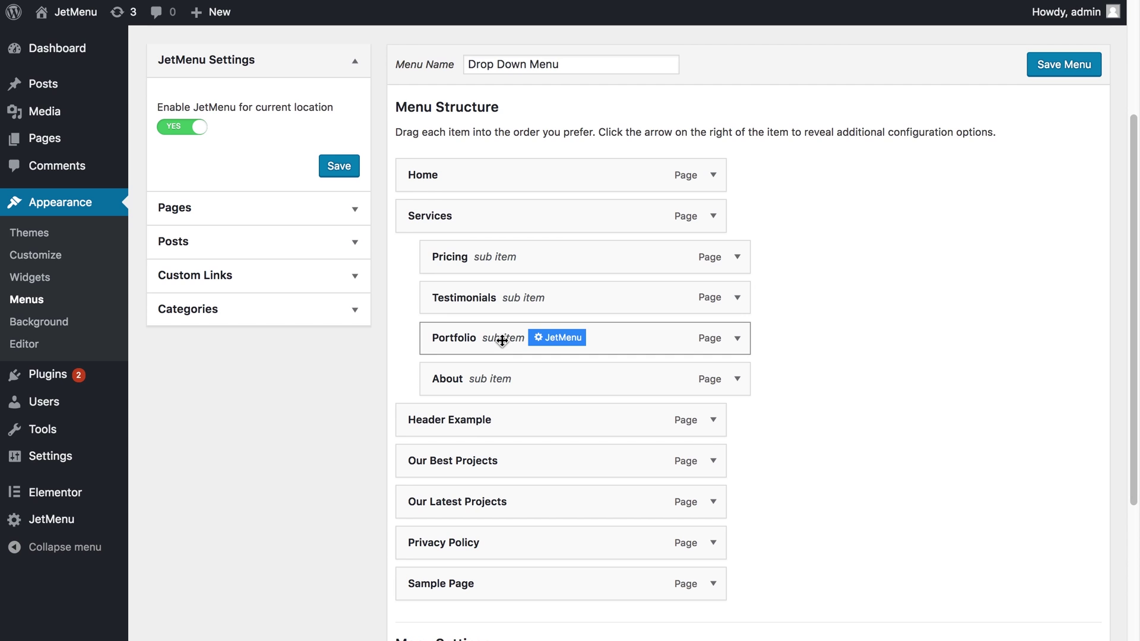
{"action": "left_click_drag", "start_coordinate": [435, 469], "coordinate": [489, 380]}
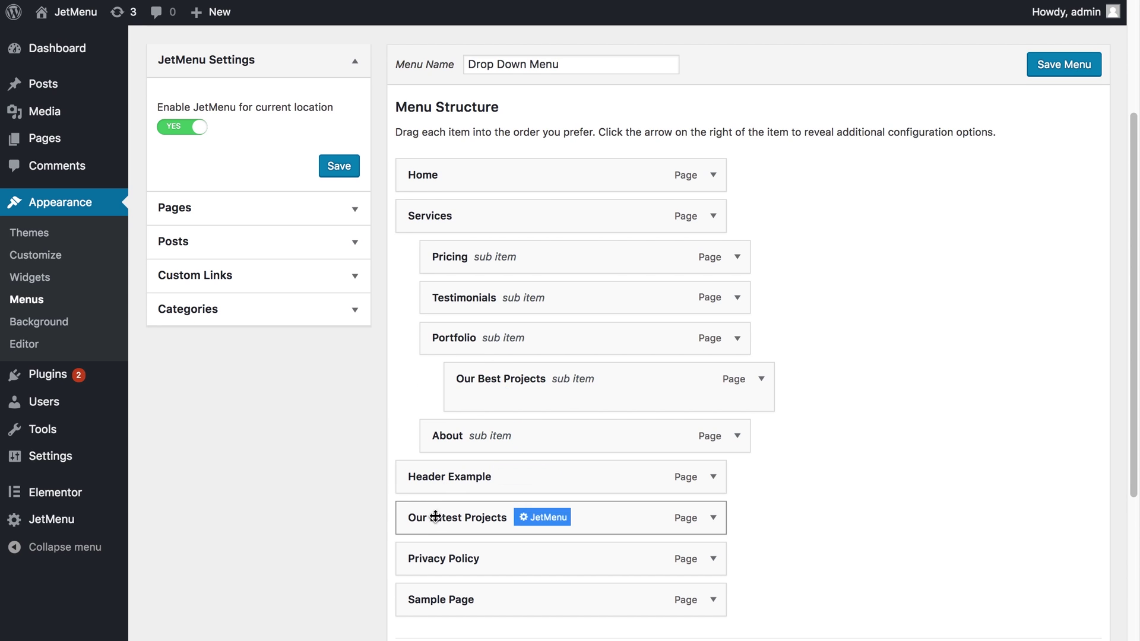
{"action": "left_click_drag", "start_coordinate": [436, 517], "coordinate": [491, 440]}
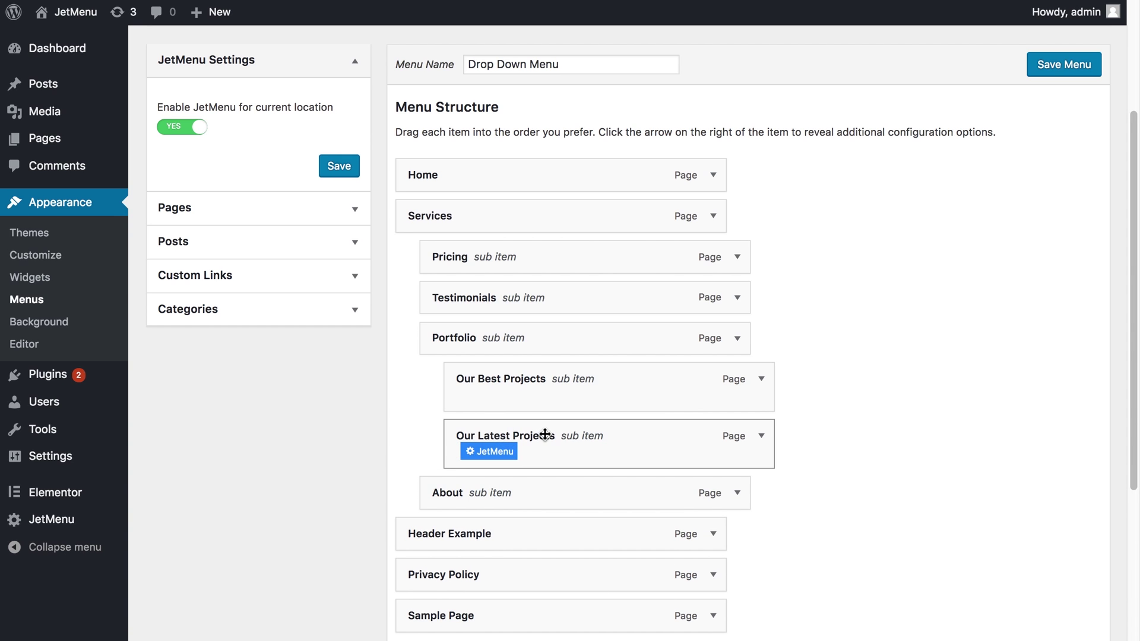
{"action": "left_click", "coordinate": [1065, 67]}
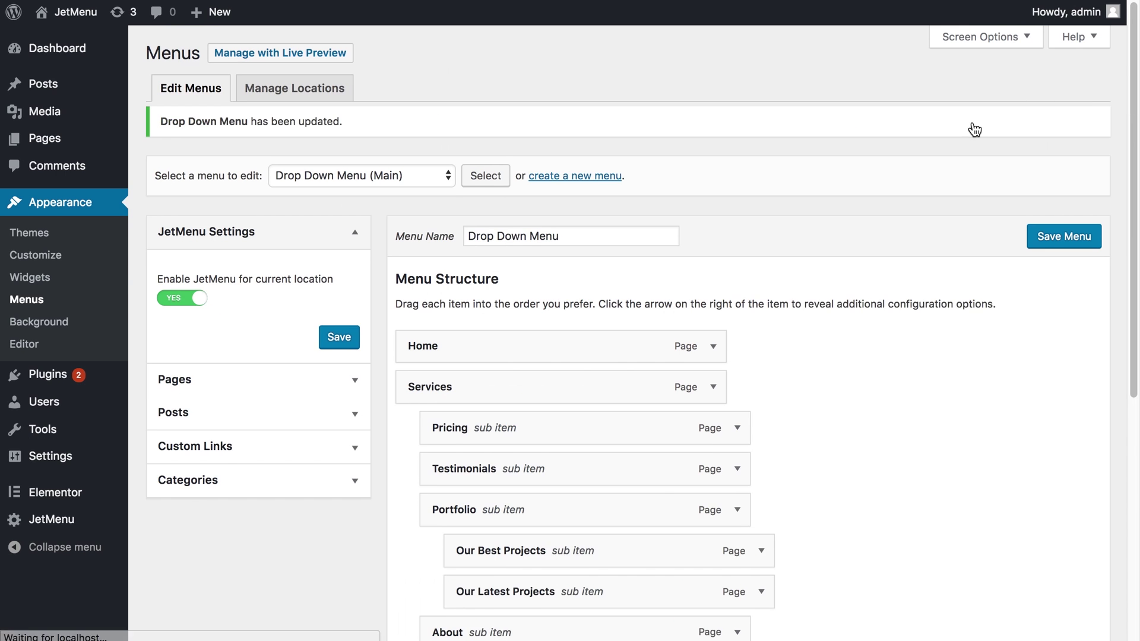
Give the Services item the fa-window-restore icon in its JetMenu settings.
{"action": "scroll", "coordinate": [755, 276], "scroll_direction": "down", "scroll_amount": 4}
{"action": "mouse_move", "coordinate": [755, 275]}
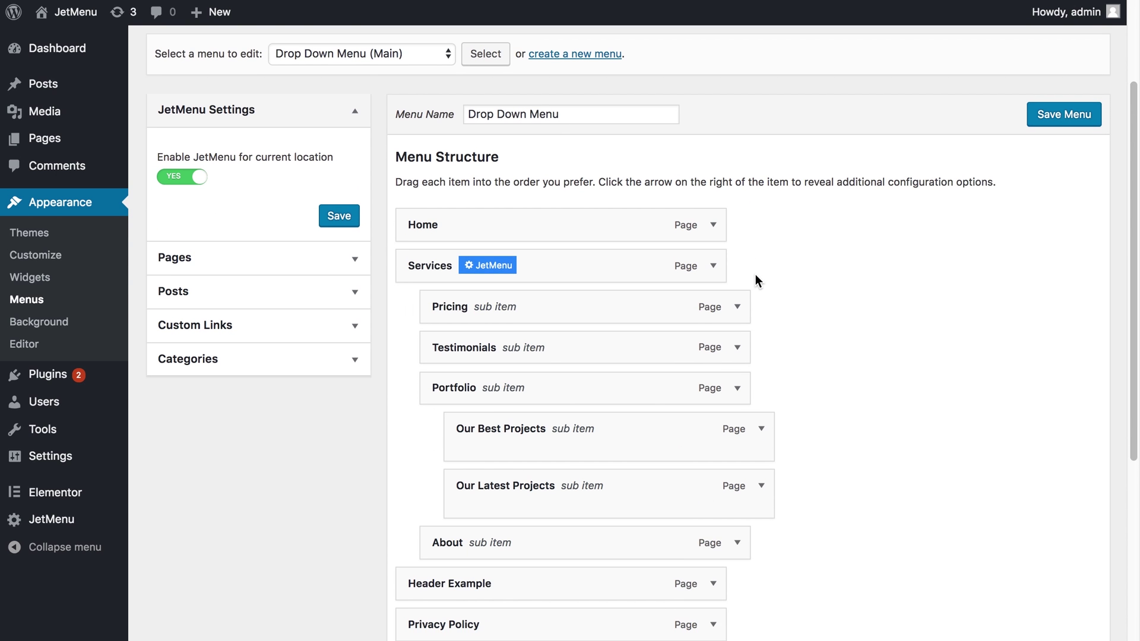
{"action": "left_click", "coordinate": [484, 268]}
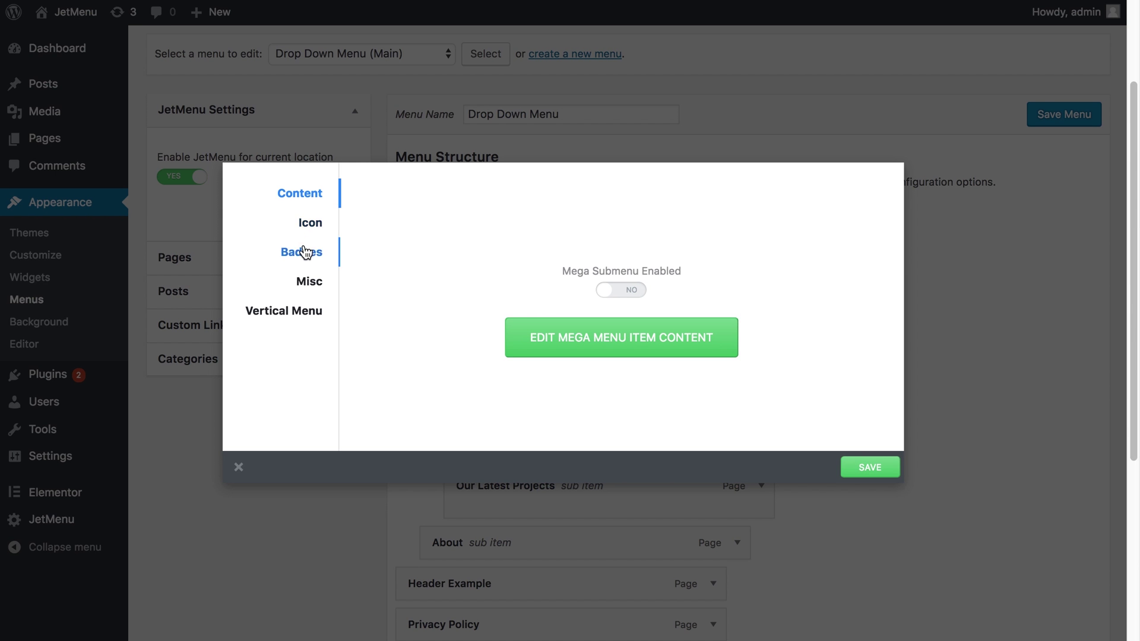
{"action": "left_click", "coordinate": [316, 231]}
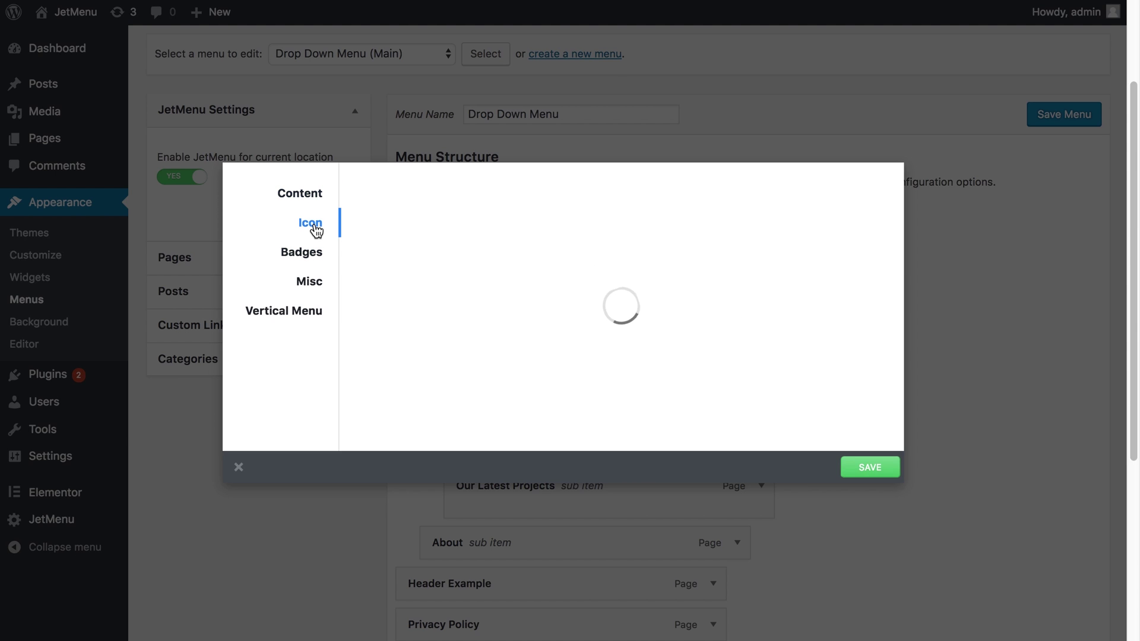
{"action": "left_click", "coordinate": [400, 224]}
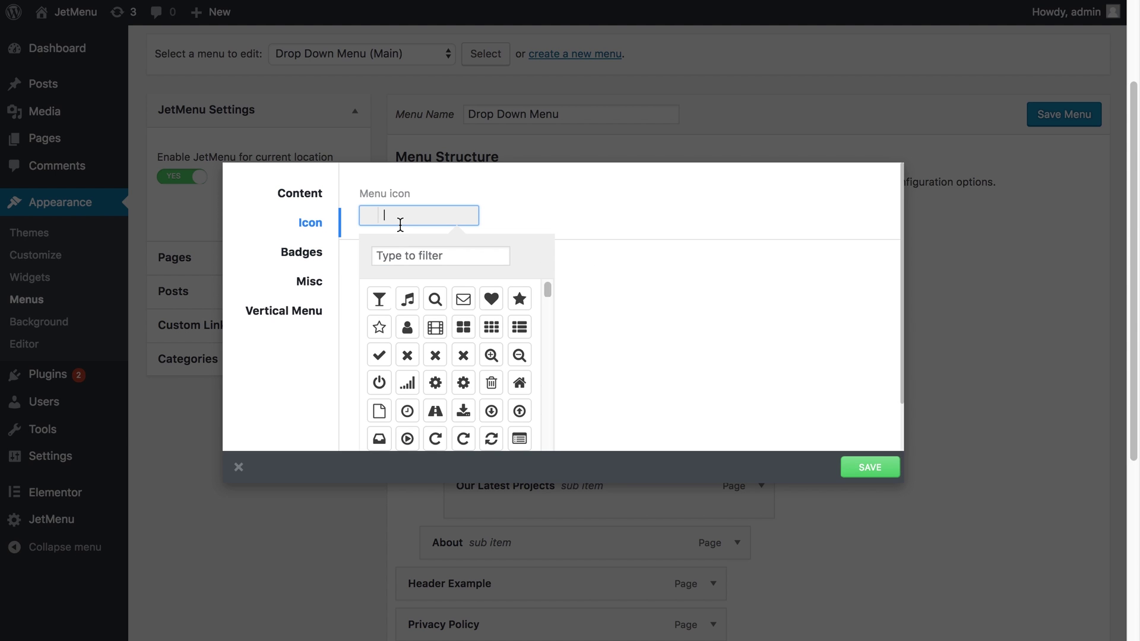
{"action": "left_click", "coordinate": [400, 255]}
{"action": "type", "text": "wind"}
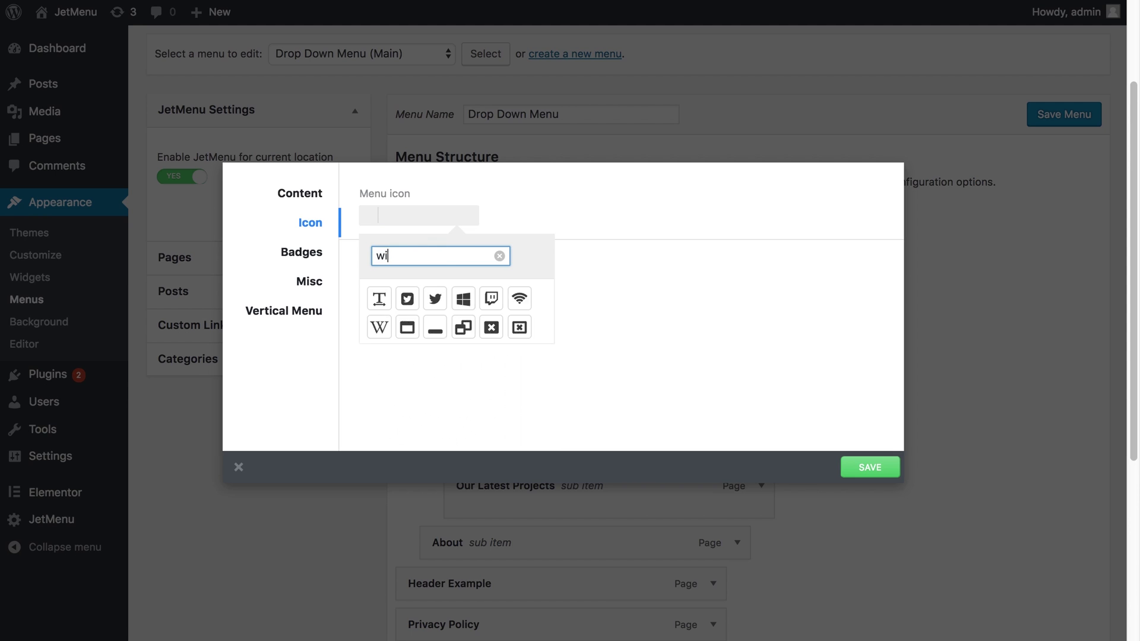
{"action": "left_click", "coordinate": [464, 301]}
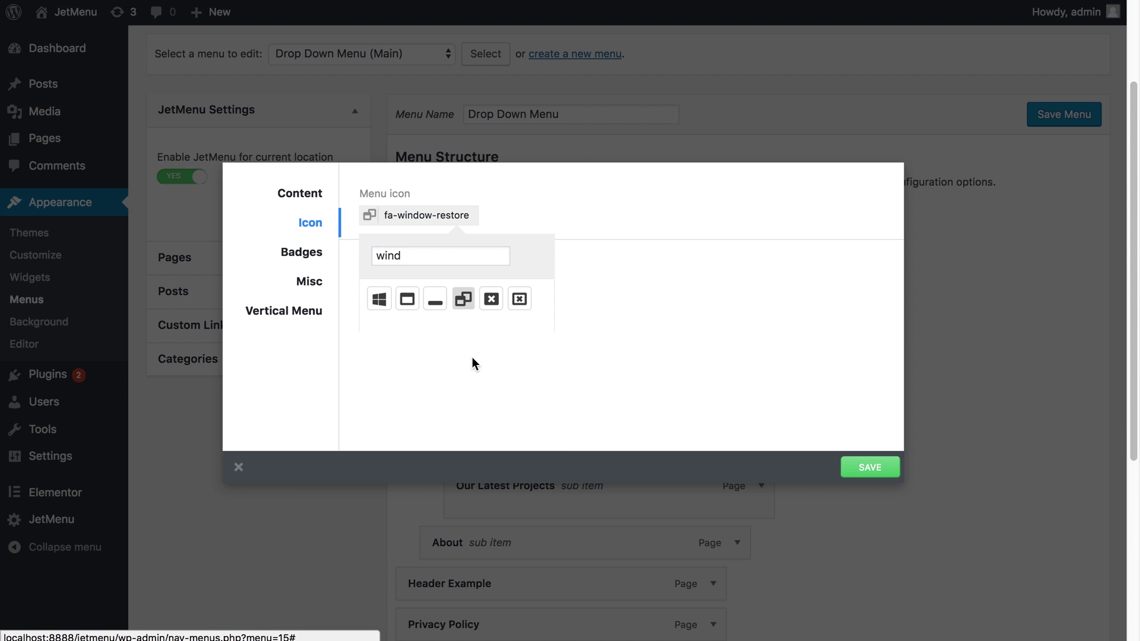
{"action": "left_click", "coordinate": [477, 386]}
Colour the Services icon grey #999999.
{"action": "left_click", "coordinate": [410, 287]}
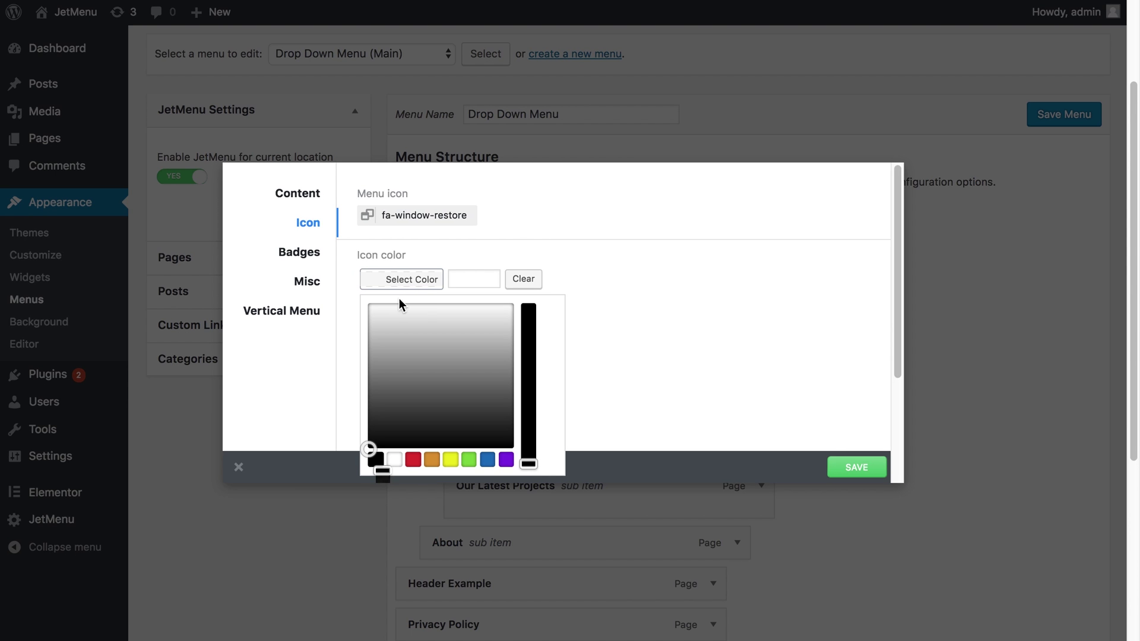
{"action": "left_click", "coordinate": [480, 283]}
{"action": "type", "text": "999"}
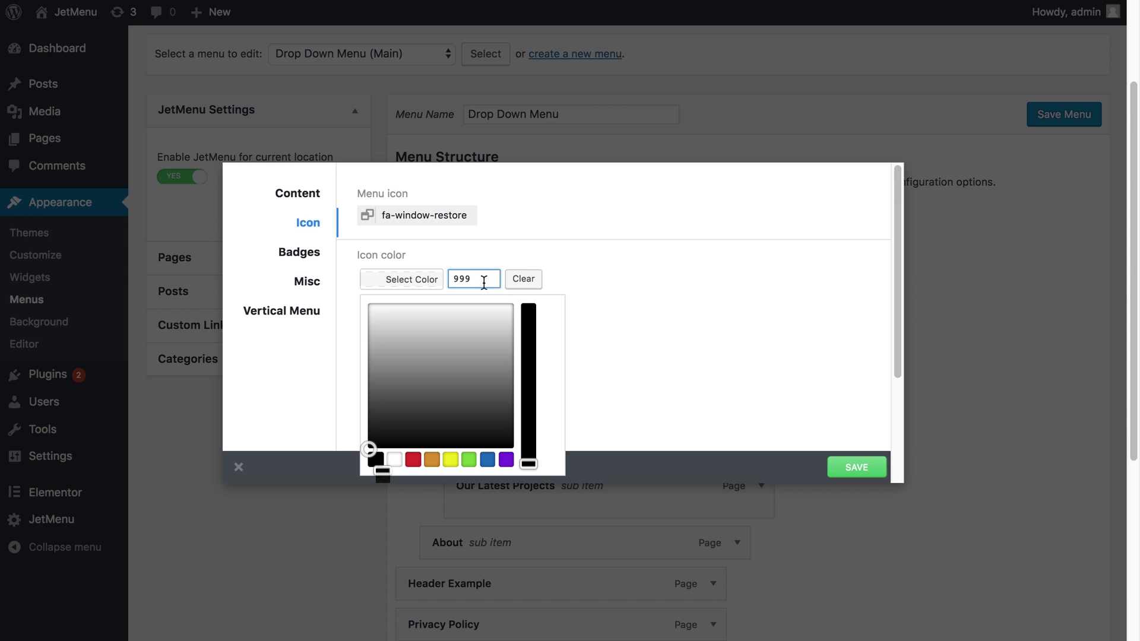
{"action": "key", "text": "Return"}
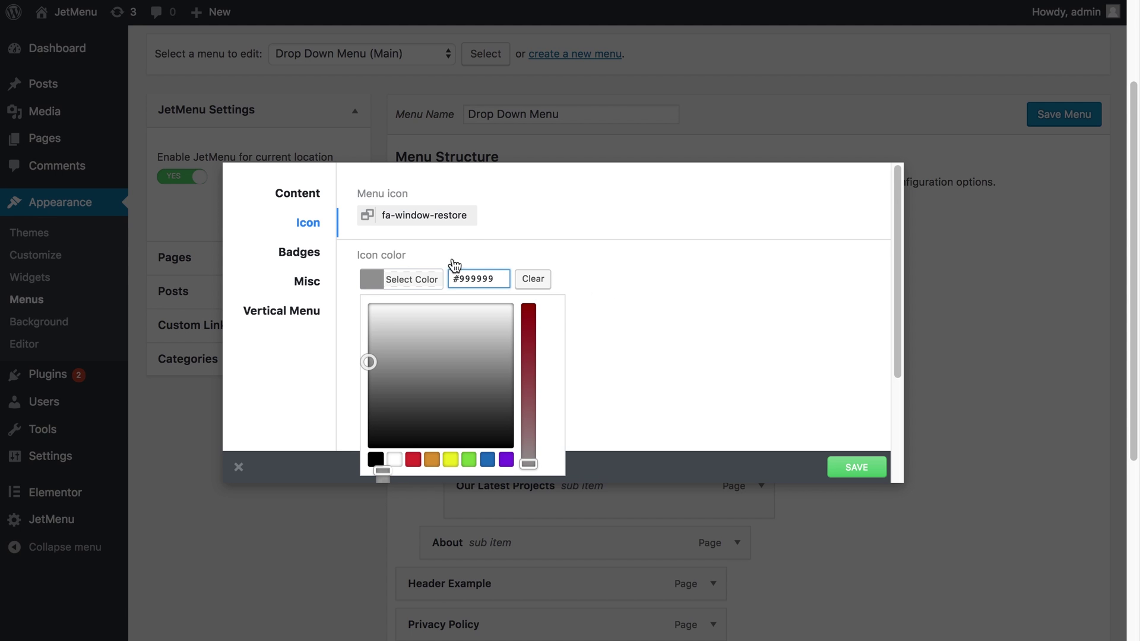
{"action": "left_click", "coordinate": [463, 244]}
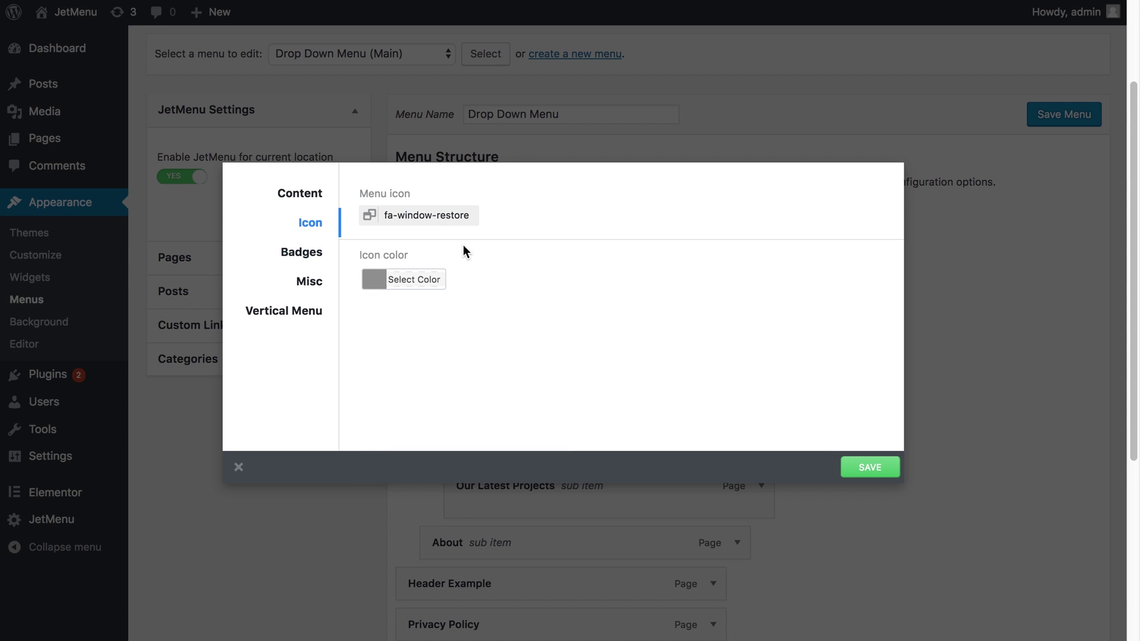
{"action": "left_click", "coordinate": [309, 256]}
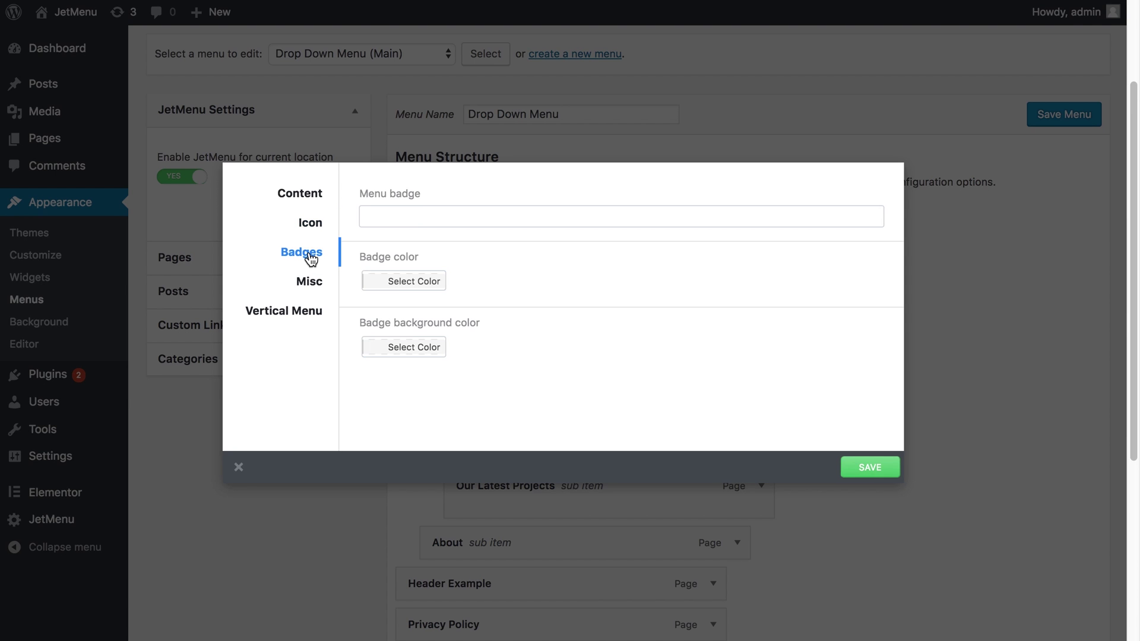
Add a 'New' badge to Services with white text on a green background.
{"action": "left_click", "coordinate": [404, 219]}
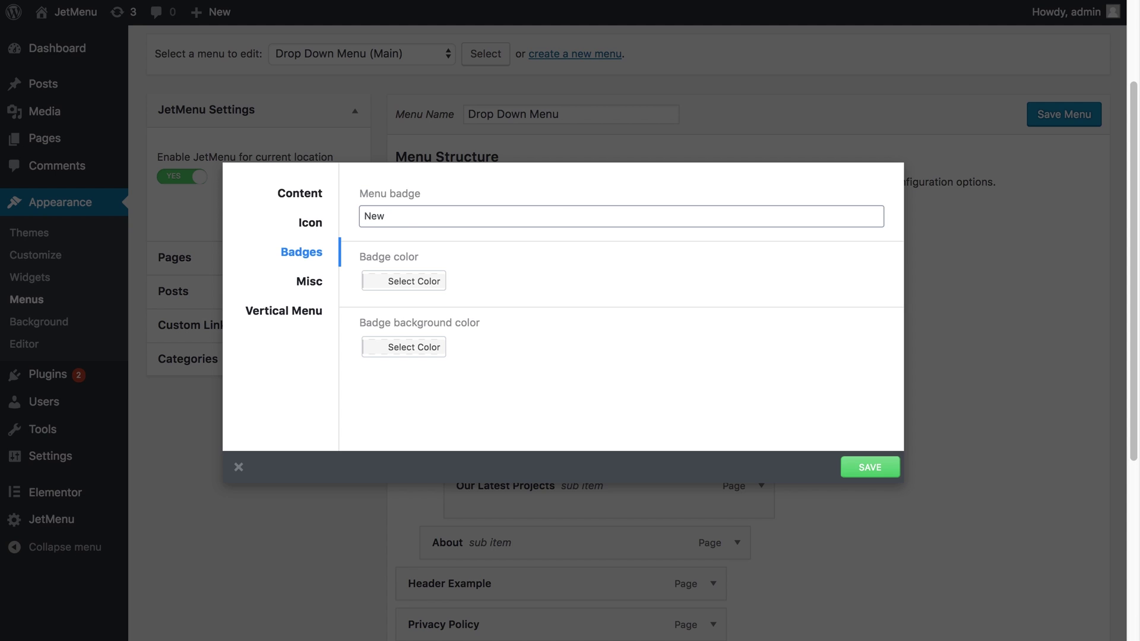
{"action": "left_click", "coordinate": [393, 283]}
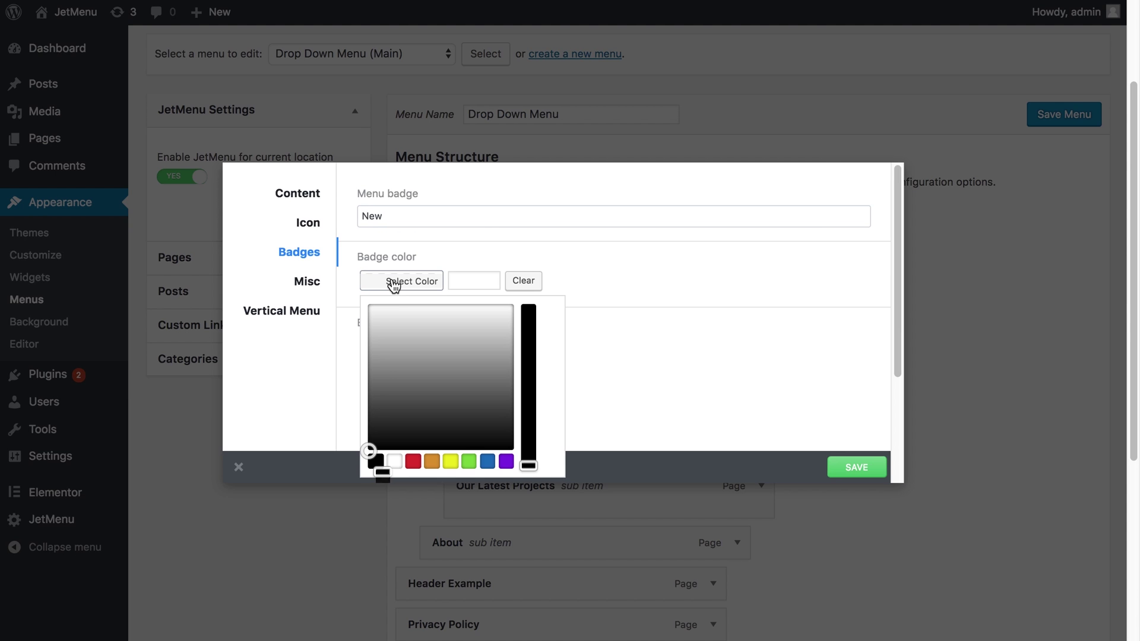
{"action": "left_click", "coordinate": [394, 461]}
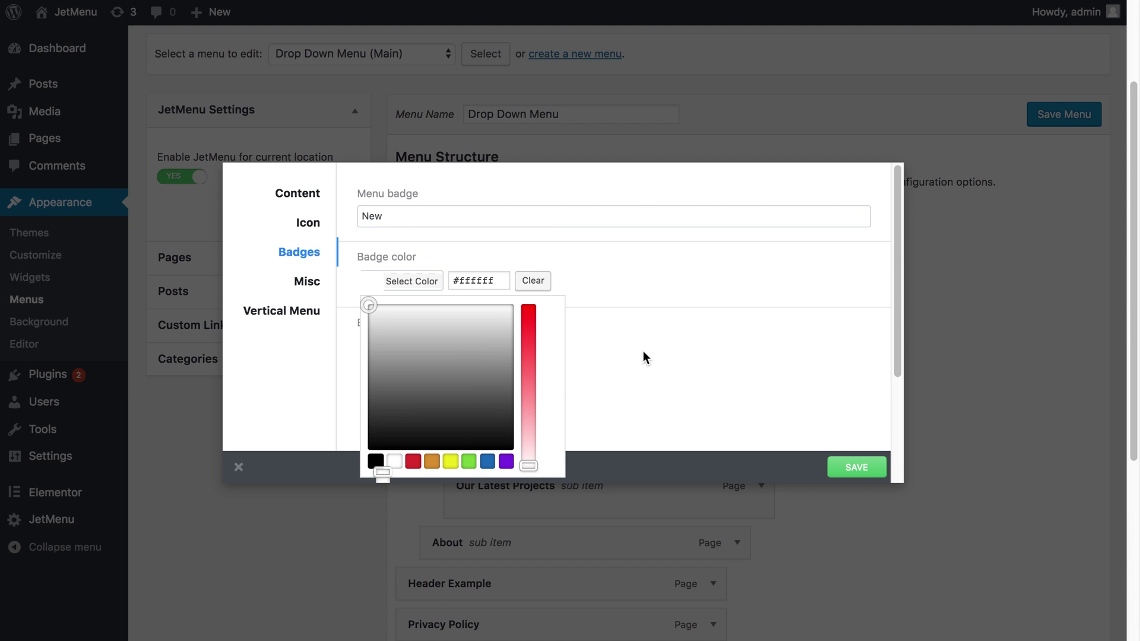
{"action": "left_click", "coordinate": [345, 363]}
{"action": "left_click", "coordinate": [411, 347]}
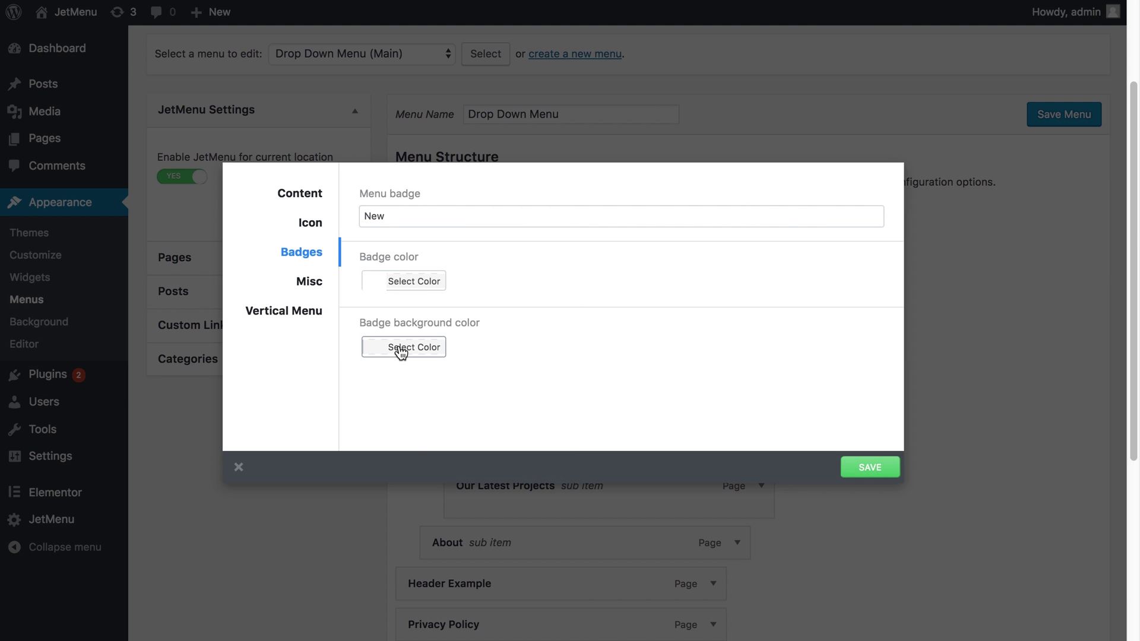
{"action": "scroll", "coordinate": [423, 401], "scroll_direction": "down", "scroll_amount": 2}
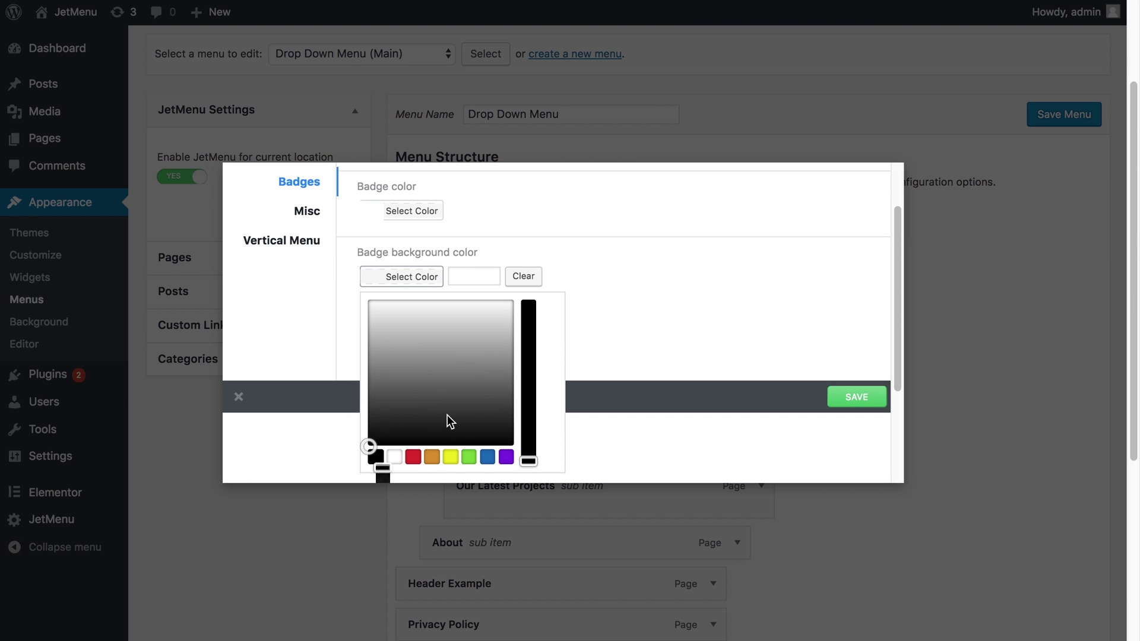
{"action": "left_click", "coordinate": [468, 457]}
{"action": "left_click", "coordinate": [623, 321]}
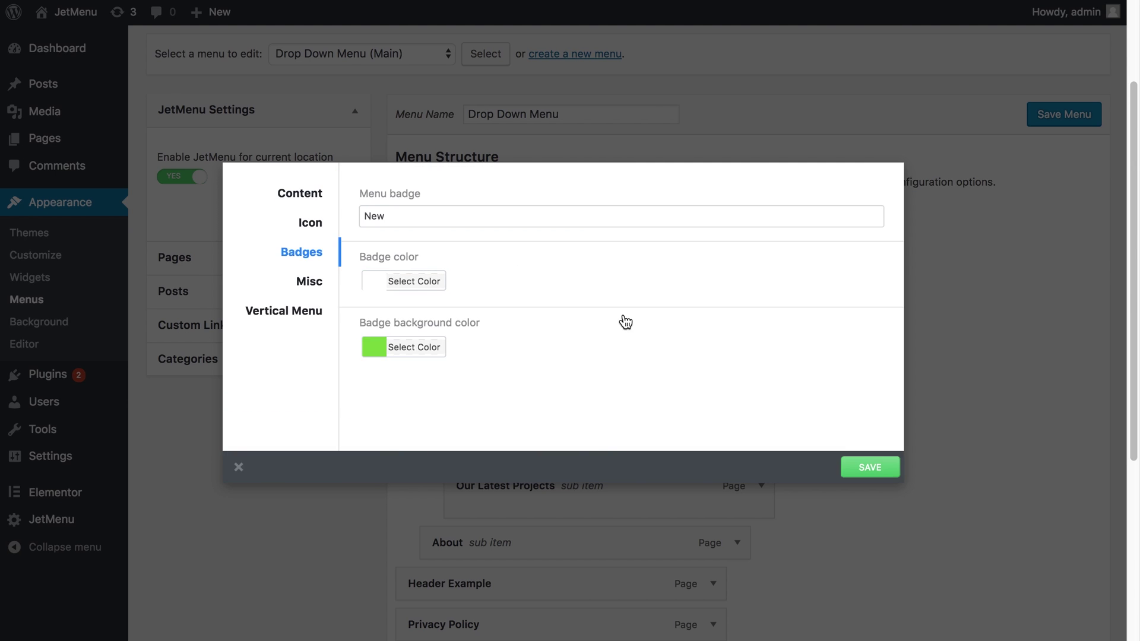
{"action": "scroll", "coordinate": [625, 322], "scroll_direction": "up", "scroll_amount": 1}
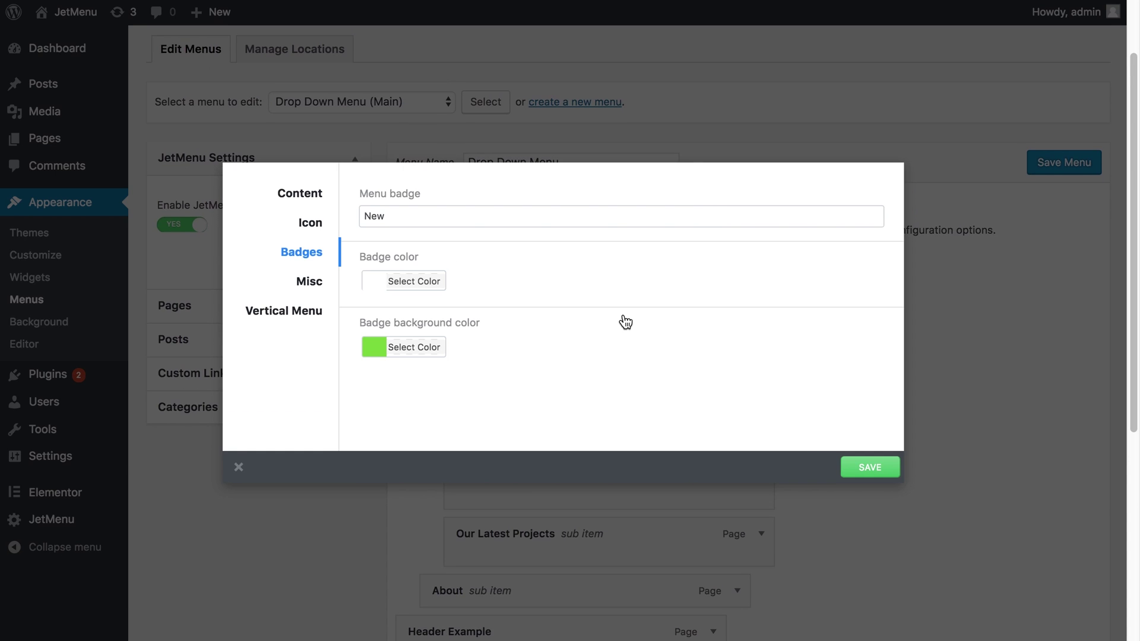
Save the Services settings, then set the Pricing icon colour to #777777.
{"action": "left_click", "coordinate": [877, 472]}
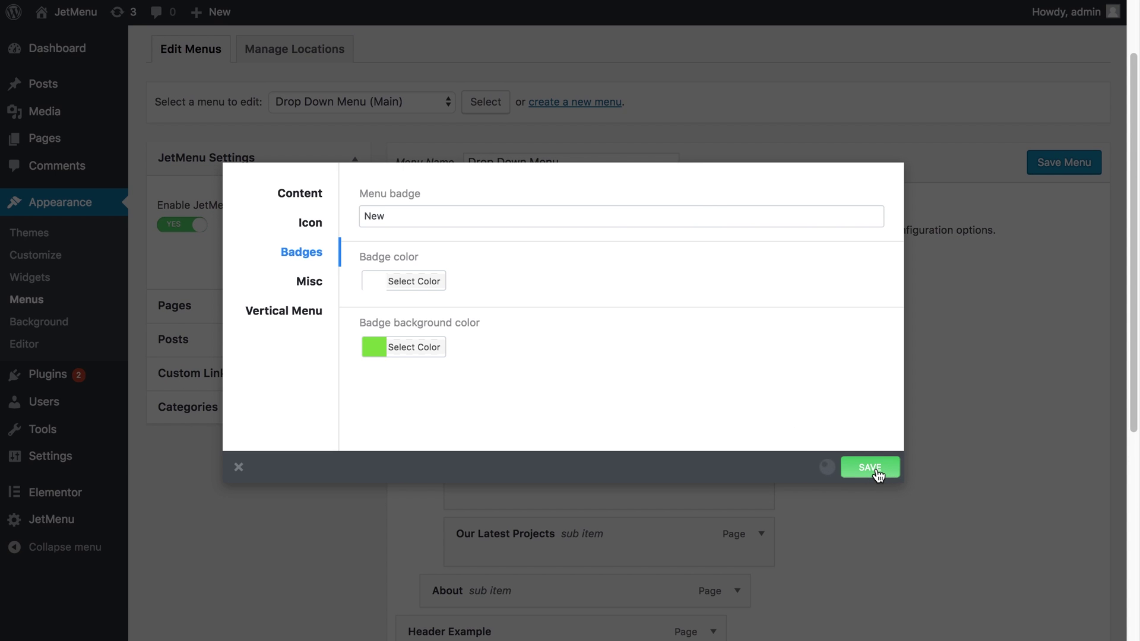
{"action": "left_click", "coordinate": [241, 468]}
{"action": "left_click", "coordinate": [554, 351]}
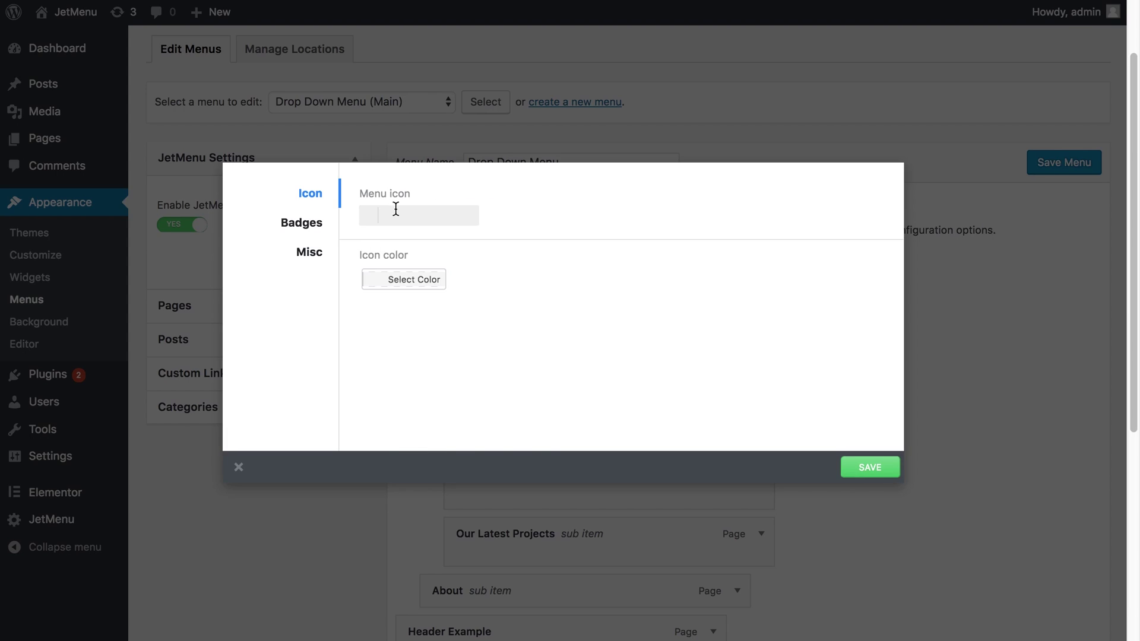
{"action": "left_click", "coordinate": [479, 278]}
{"action": "type", "text": "#777777"}
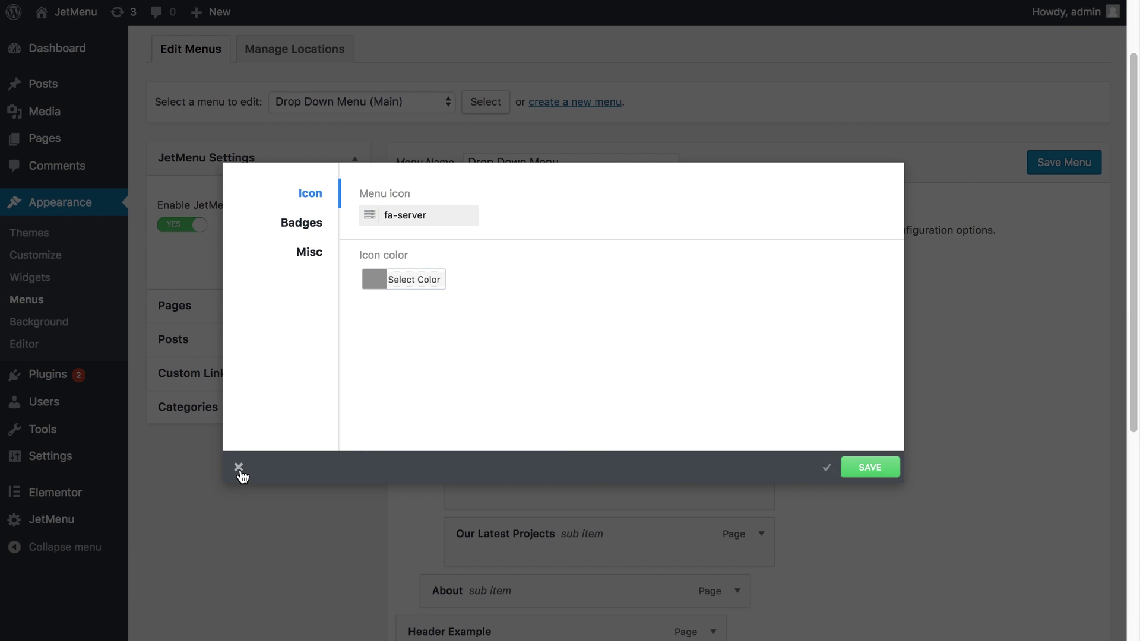
{"action": "left_click", "coordinate": [239, 473]}
Give the next sub-item the fa-group icon coloured #777777 and save it.
{"action": "left_click", "coordinate": [570, 402]}
{"action": "left_click", "coordinate": [419, 215]}
{"action": "type", "text": "grou"}
{"action": "left_click", "coordinate": [377, 295]}
{"action": "left_click", "coordinate": [403, 279]}
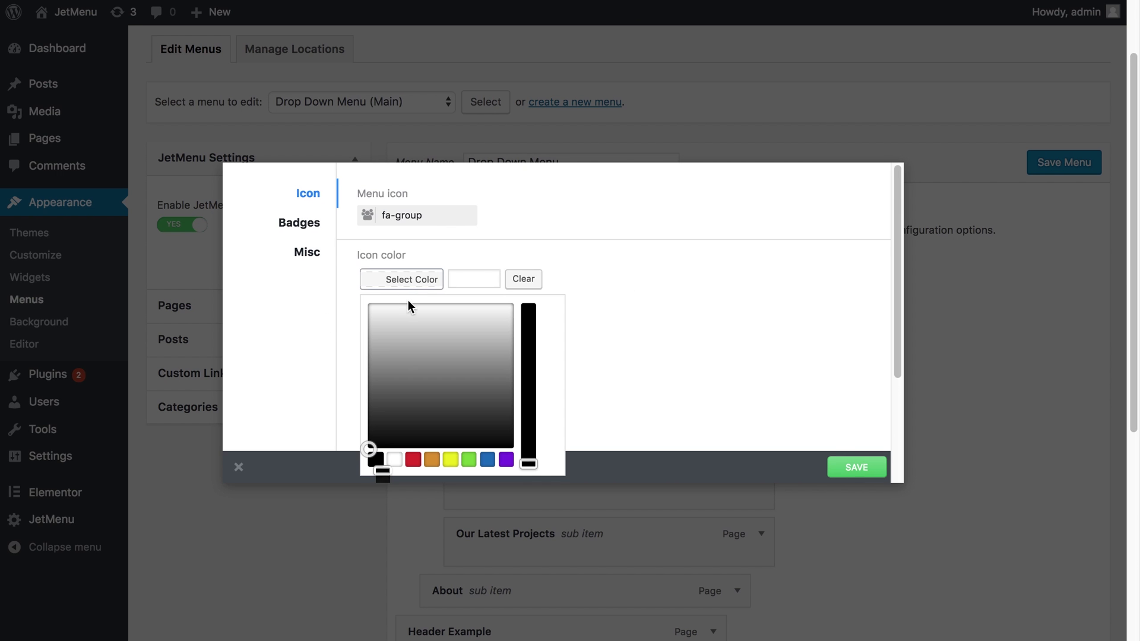
{"action": "left_click", "coordinate": [478, 278]}
{"action": "type", "text": "#777777"}
{"action": "left_click", "coordinate": [843, 469]}
{"action": "left_click", "coordinate": [239, 467]}
Give Portfolio the fa-photo icon coloured #777777 and save it.
{"action": "scroll", "coordinate": [594, 368], "scroll_direction": "down", "scroll_amount": 3}
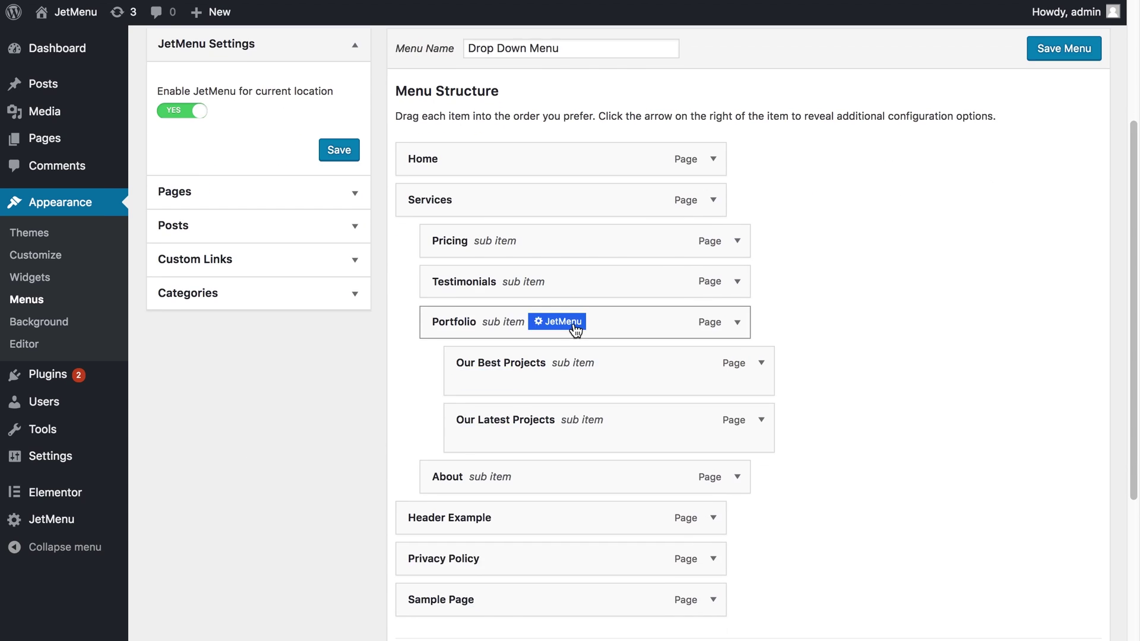
{"action": "left_click", "coordinate": [570, 389]}
{"action": "left_click", "coordinate": [419, 215]}
{"action": "scroll", "coordinate": [445, 336], "scroll_direction": "down", "scroll_amount": 2}
{"action": "left_click", "coordinate": [463, 408]}
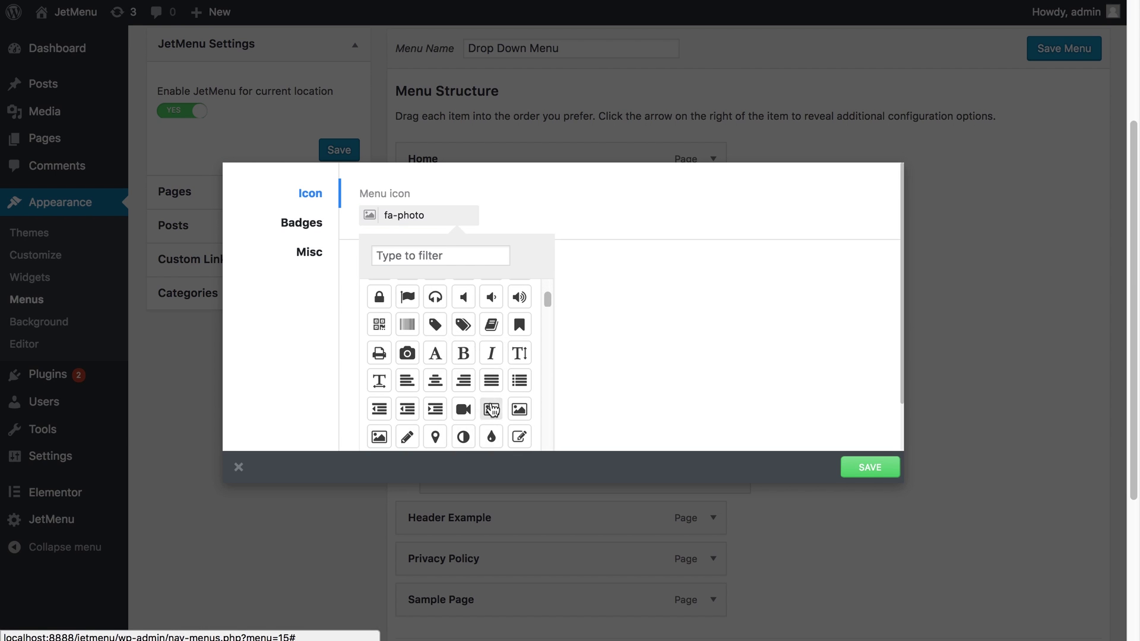
{"action": "left_click", "coordinate": [404, 279]}
{"action": "left_click", "coordinate": [479, 279]}
{"action": "type", "text": "#777777"}
{"action": "left_click", "coordinate": [870, 467]}
{"action": "left_click", "coordinate": [238, 467]}
{"action": "left_click", "coordinate": [491, 380]}
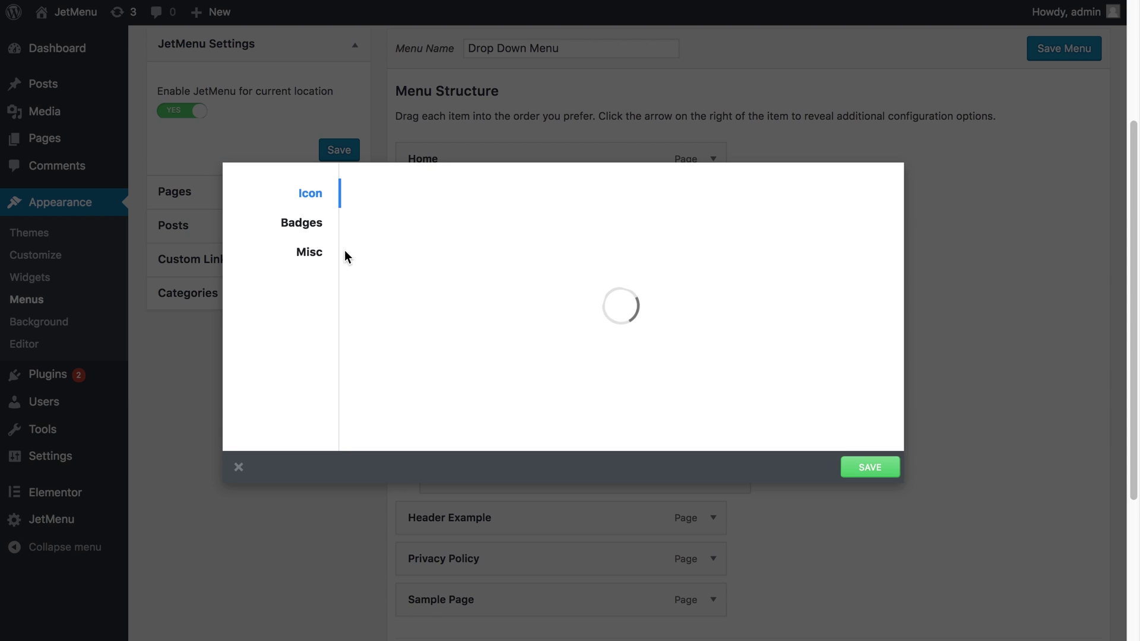
Add a 'best' badge with a red background to Our Best Projects and save.
{"action": "left_click", "coordinate": [302, 223]}
{"action": "left_click", "coordinate": [459, 217]}
{"action": "type", "text": "best"}
{"action": "left_click", "coordinate": [404, 281]}
{"action": "left_click", "coordinate": [404, 346]}
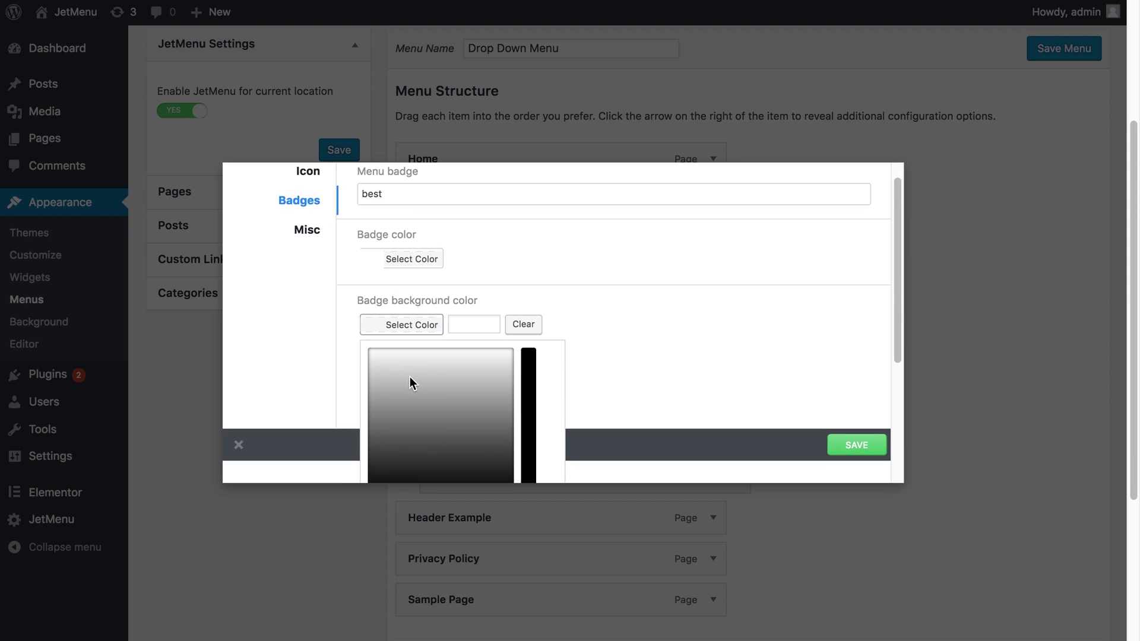
{"action": "scroll", "coordinate": [483, 382], "scroll_direction": "down", "scroll_amount": 1}
{"action": "left_click", "coordinate": [410, 461]}
{"action": "left_click", "coordinate": [855, 402]}
{"action": "left_click", "coordinate": [239, 467]}
Give the next sub-item the th-list icon with a picked icon colour.
{"action": "left_click", "coordinate": [536, 478]}
{"action": "left_click", "coordinate": [425, 216]}
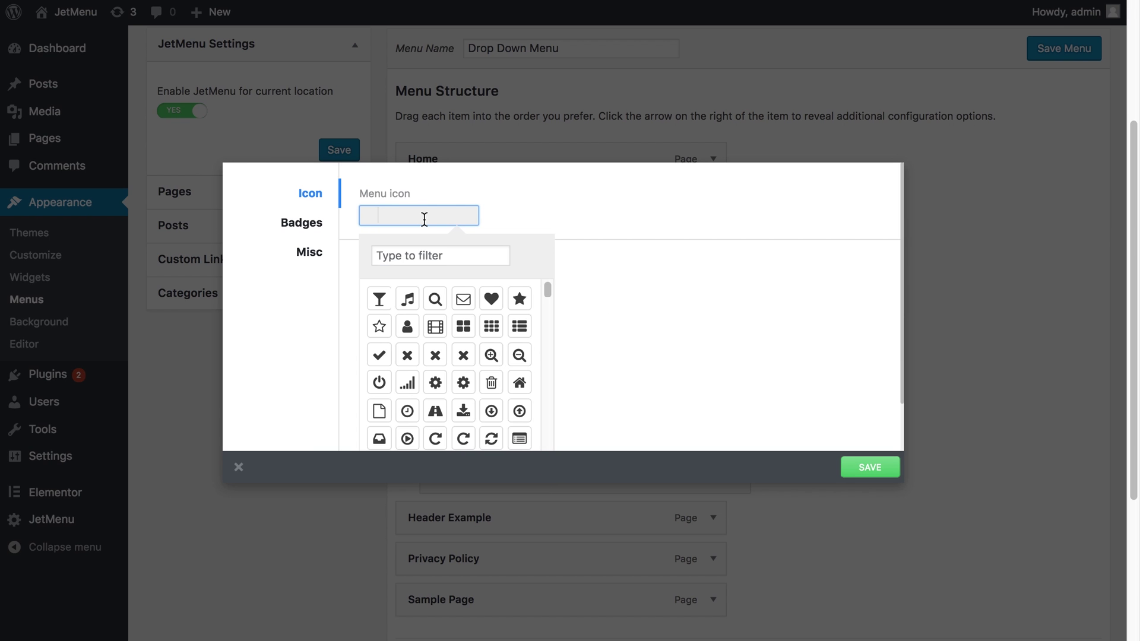
{"action": "left_click", "coordinate": [525, 328]}
{"action": "left_click", "coordinate": [431, 284]}
{"action": "left_click", "coordinate": [369, 361]}
{"action": "left_click", "coordinate": [299, 222]}
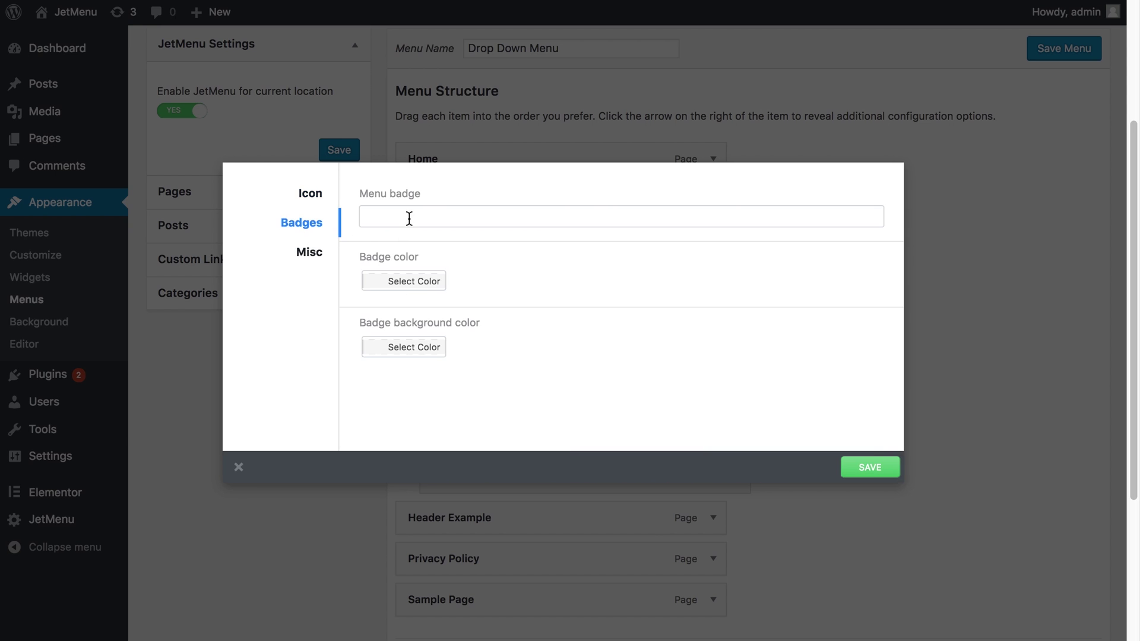
Add a blue 'info' badge to that item and save its settings.
{"action": "left_click", "coordinate": [408, 216]}
{"action": "type", "text": "info"}
{"action": "left_click", "coordinate": [403, 281]}
{"action": "left_click", "coordinate": [408, 462]}
{"action": "left_click", "coordinate": [403, 347]}
{"action": "scroll", "coordinate": [465, 394], "scroll_direction": "down", "scroll_amount": 1}
{"action": "left_click", "coordinate": [487, 461]}
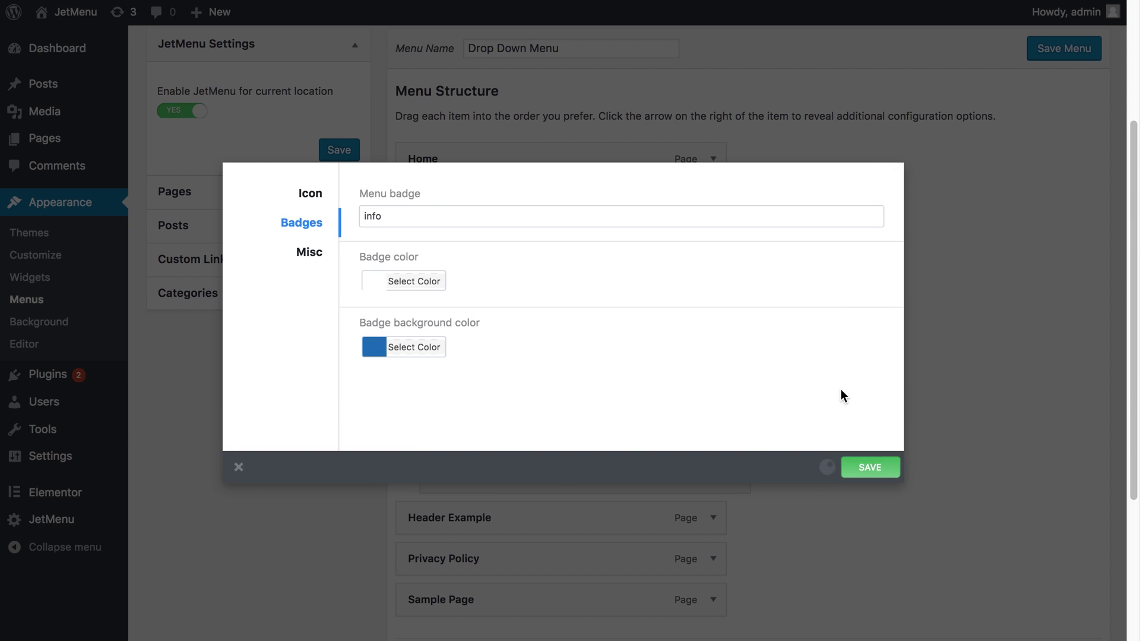
{"action": "left_click", "coordinate": [856, 467]}
{"action": "scroll", "coordinate": [567, 462], "scroll_direction": "up", "scroll_amount": 3}
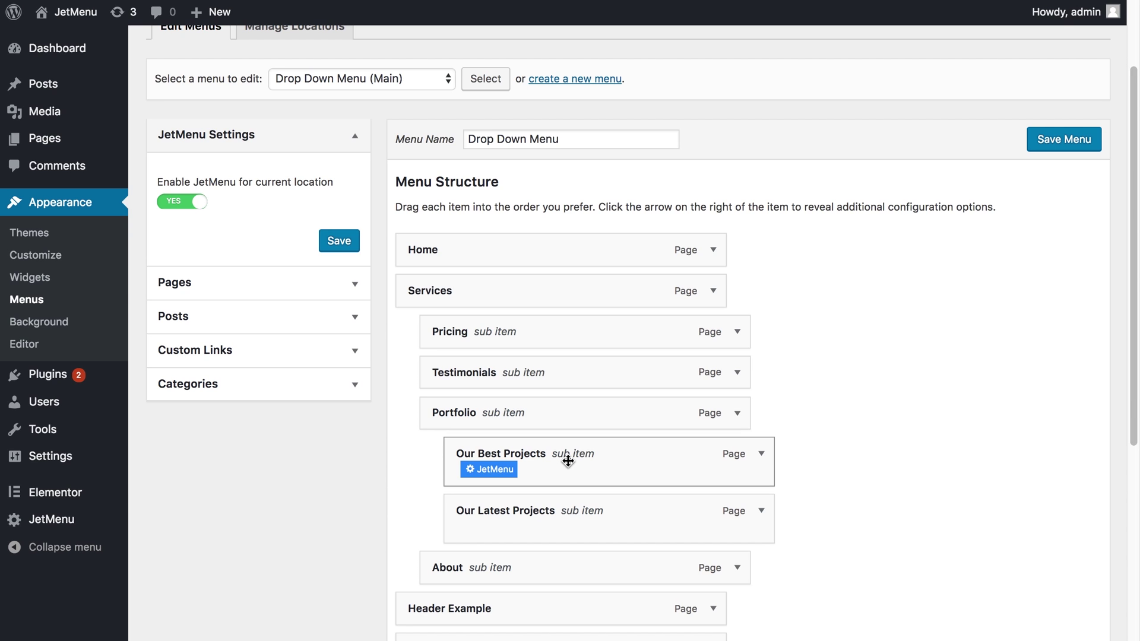
Save the Drop Down Menu, then view the live site in a new browser tab.
{"action": "left_click", "coordinate": [1034, 142]}
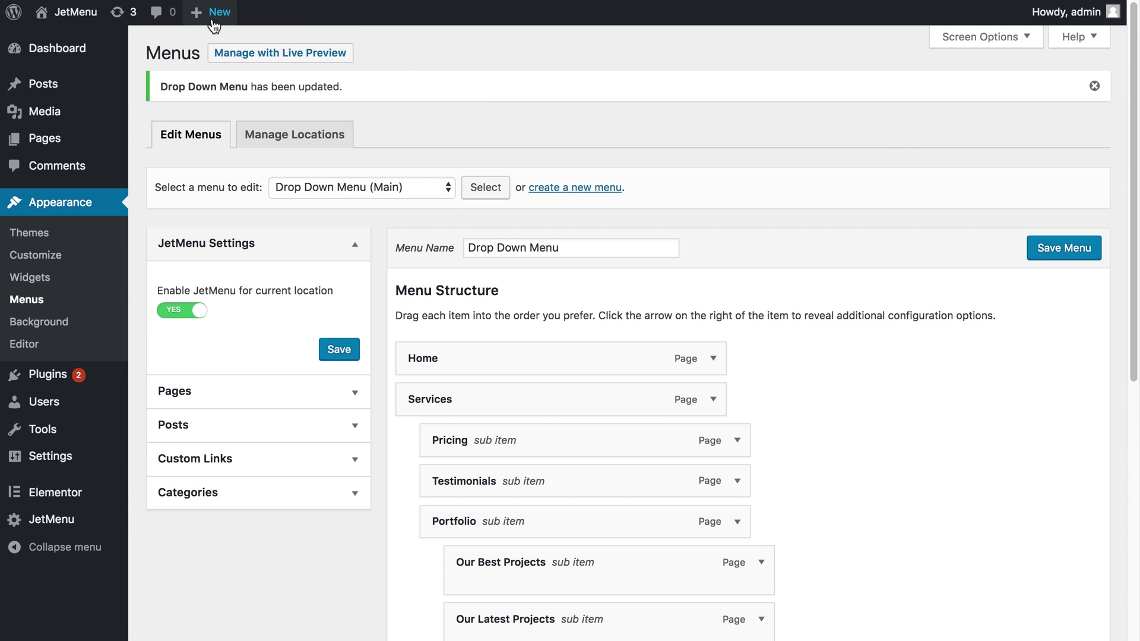
{"action": "mouse_move", "coordinate": [89, 12]}
{"action": "right_click", "coordinate": [87, 50]}
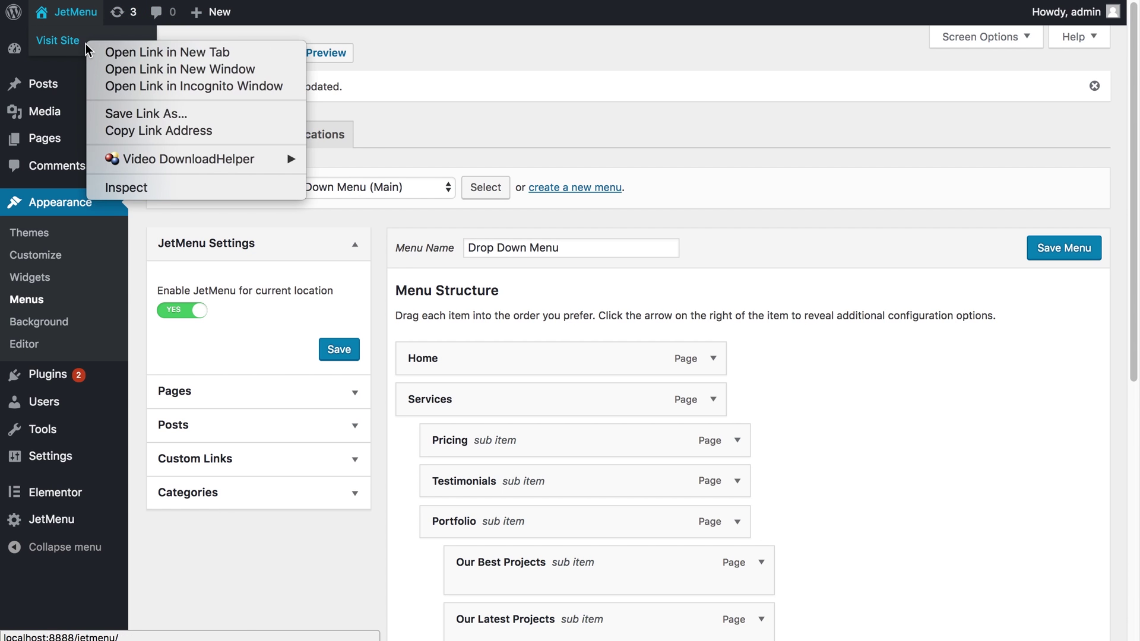
{"action": "left_click", "coordinate": [104, 48]}
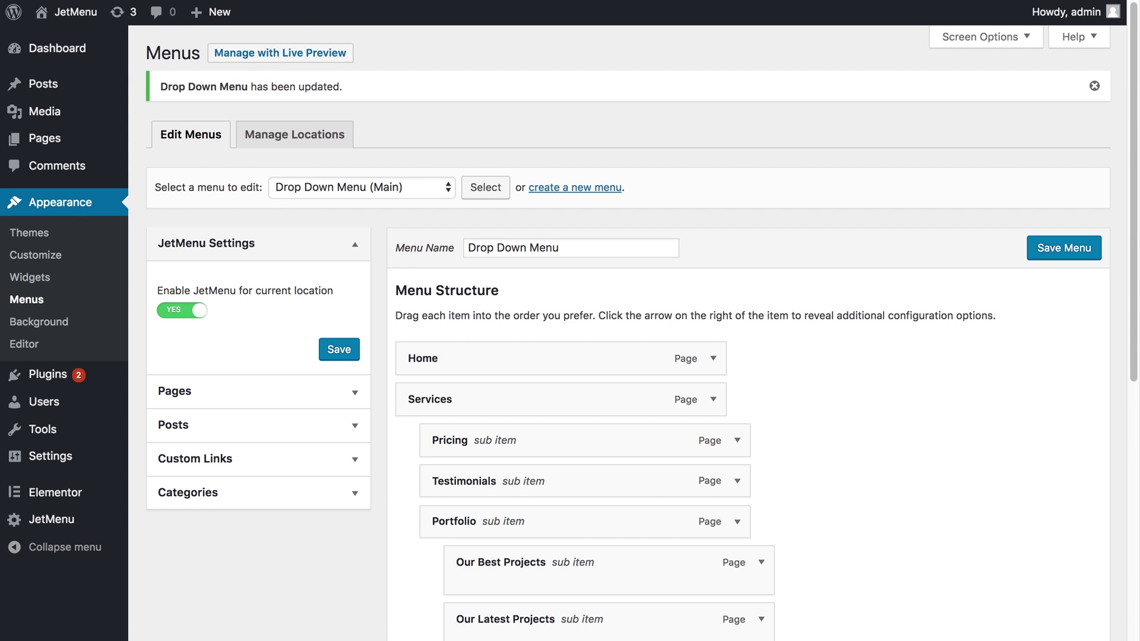
{"action": "key", "text": "ctrl+Tab"}
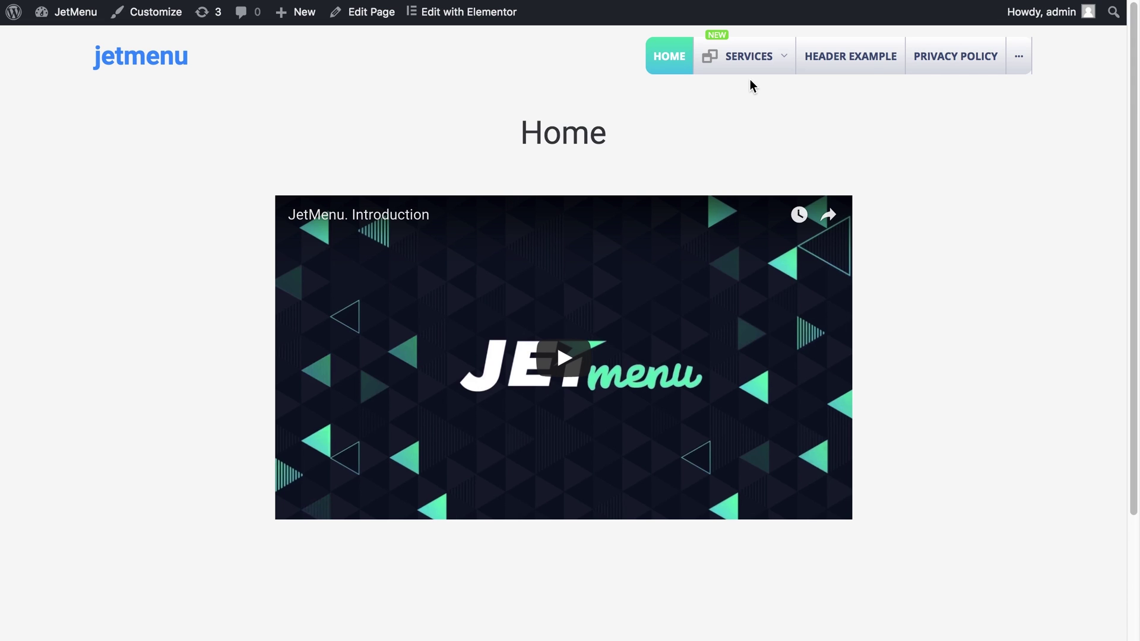
{"action": "mouse_move", "coordinate": [715, 40]}
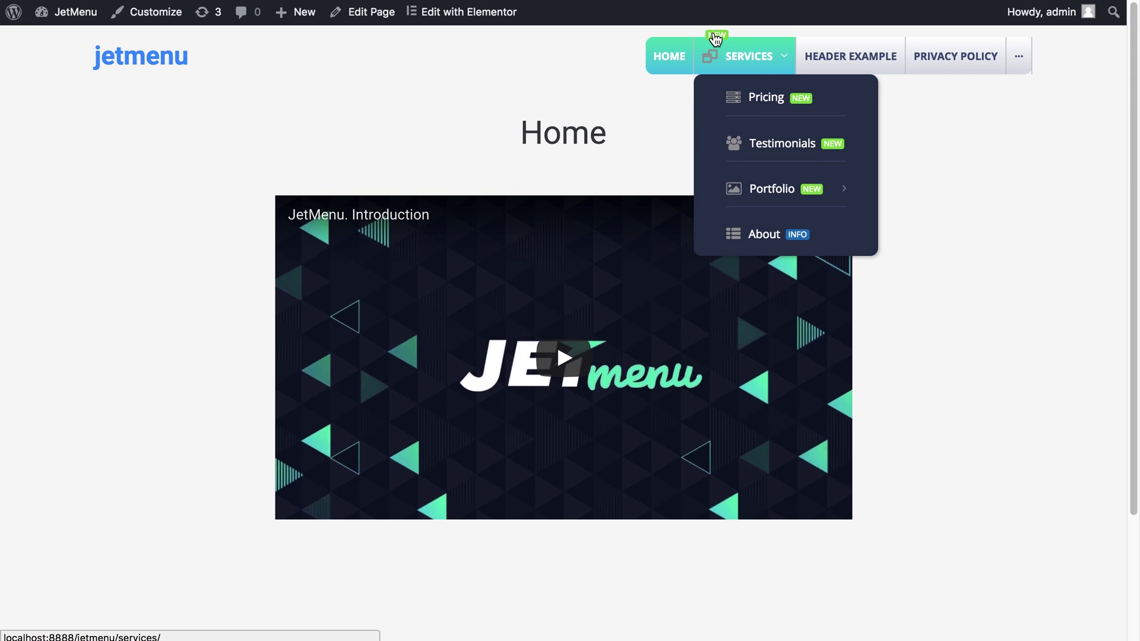
{"action": "mouse_move", "coordinate": [775, 183]}
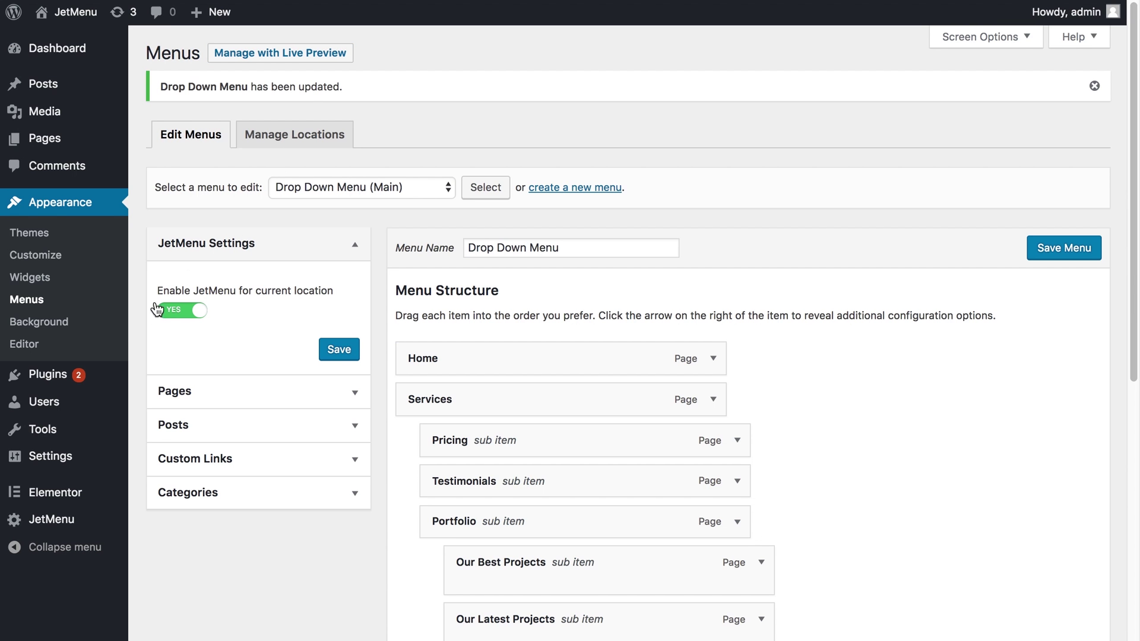
Open the JetMenu settings and scroll through Sub Menu Styles down to the hover colours.
{"action": "left_click", "coordinate": [52, 522]}
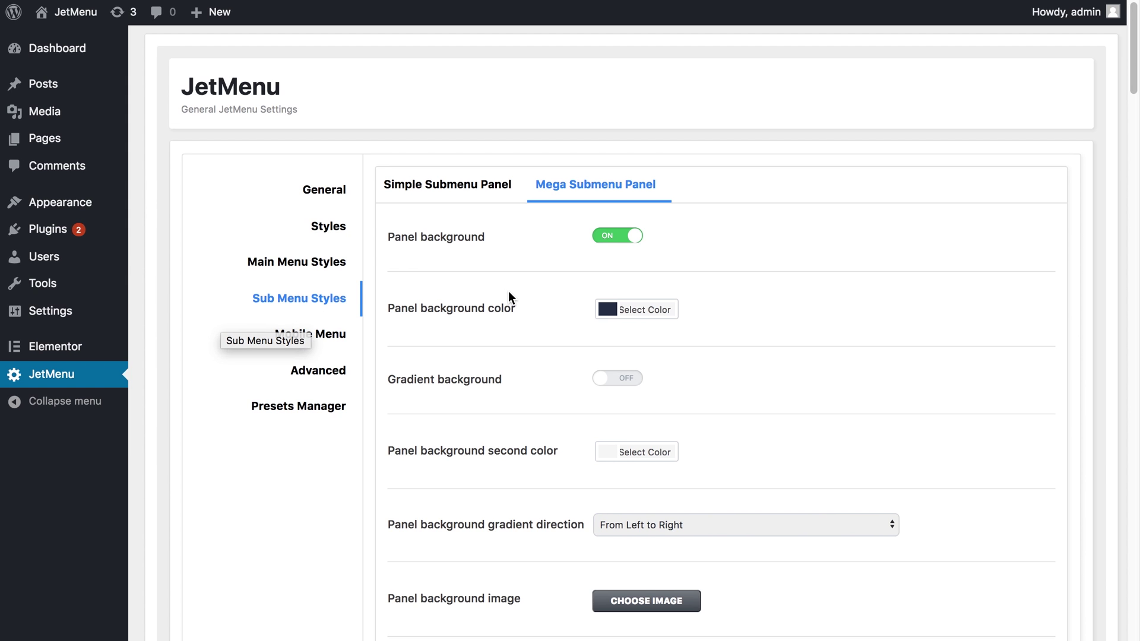
{"action": "scroll", "coordinate": [508, 295], "scroll_direction": "down", "scroll_amount": 5}
{"action": "scroll", "coordinate": [509, 293], "scroll_direction": "down", "scroll_amount": 20}
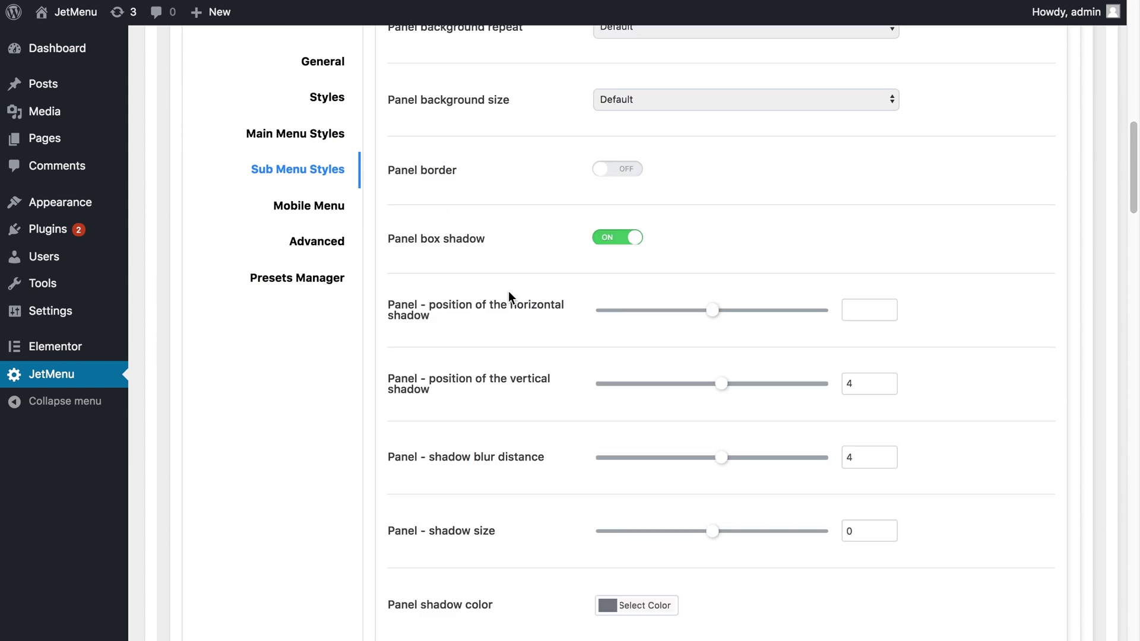
{"action": "scroll", "coordinate": [508, 295], "scroll_direction": "down", "scroll_amount": 20}
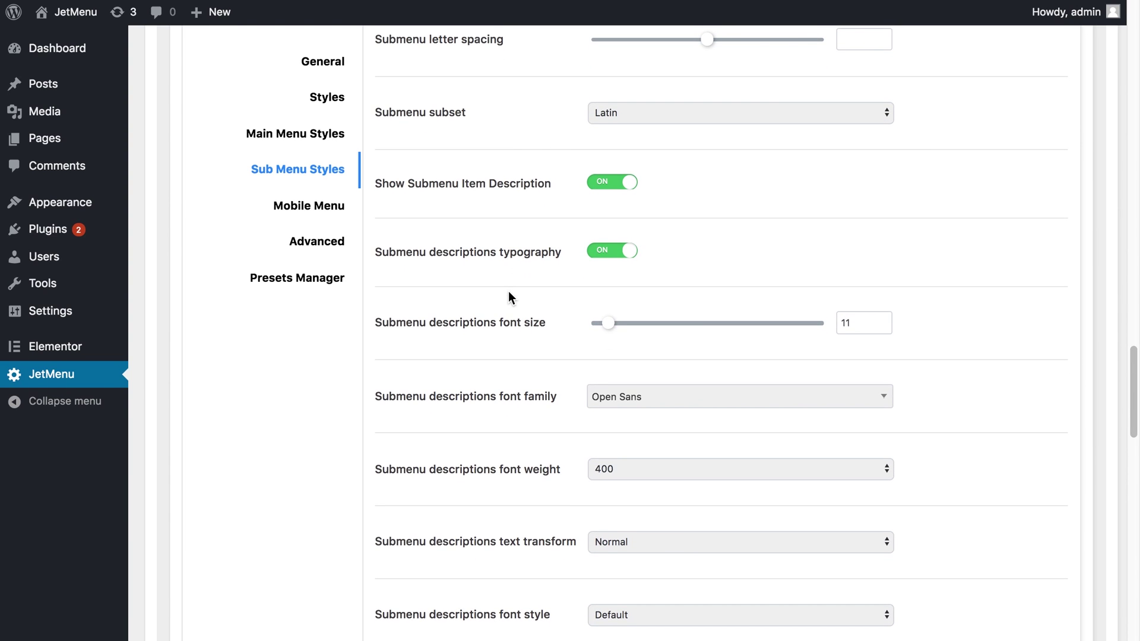
{"action": "scroll", "coordinate": [509, 291], "scroll_direction": "down", "scroll_amount": 8}
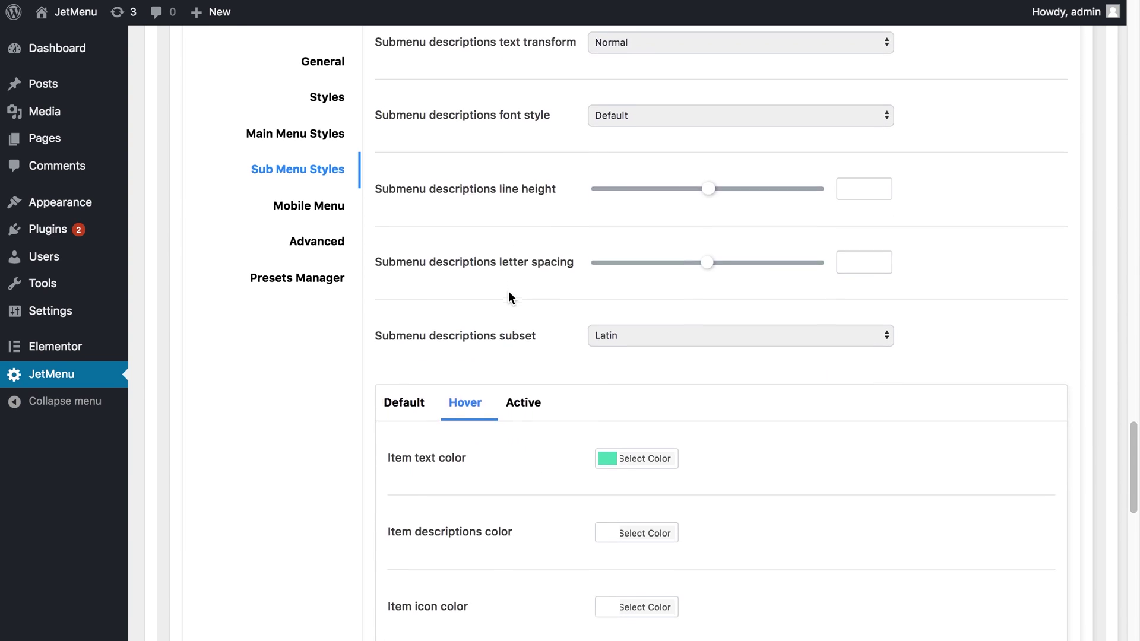
{"action": "scroll", "coordinate": [509, 291], "scroll_direction": "down", "scroll_amount": 9}
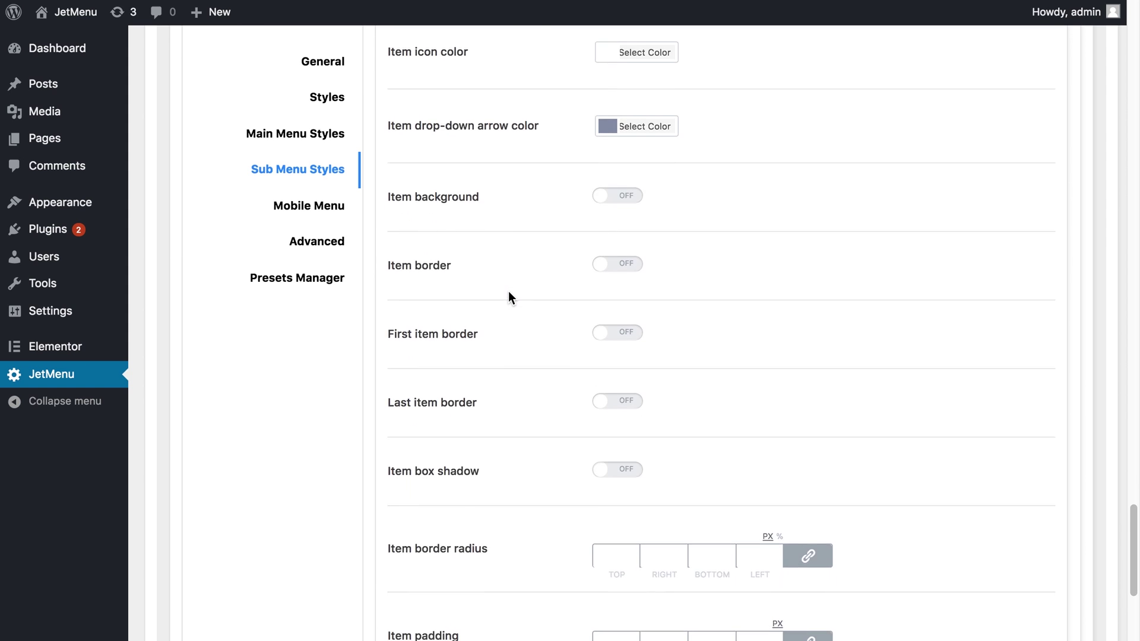
{"action": "scroll", "coordinate": [508, 291], "scroll_direction": "up", "scroll_amount": 6}
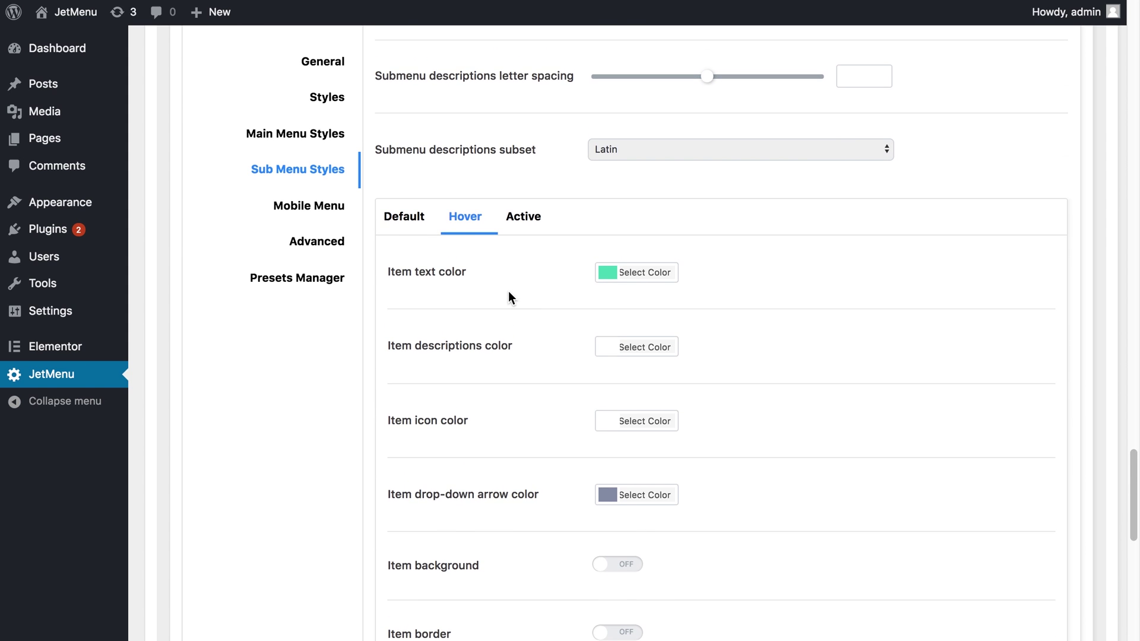
{"action": "scroll", "coordinate": [508, 291], "scroll_direction": "down", "scroll_amount": 1}
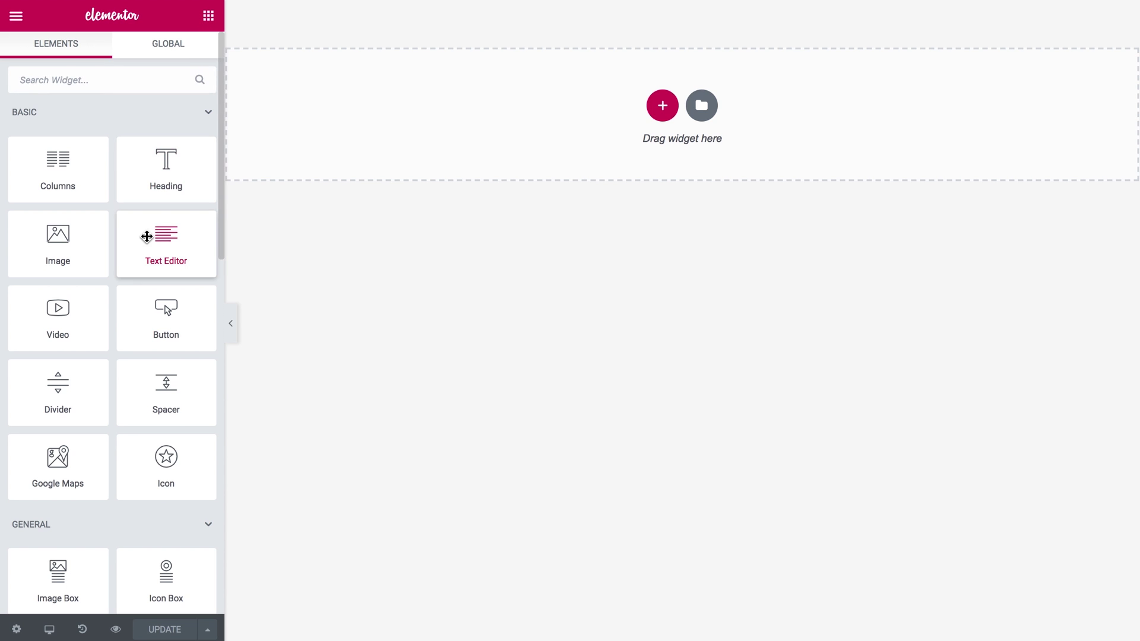
Place a Mega Menu widget at the page top set to Drop Down Menu, then update.
{"action": "scroll", "coordinate": [148, 235], "scroll_direction": "down", "scroll_amount": 15}
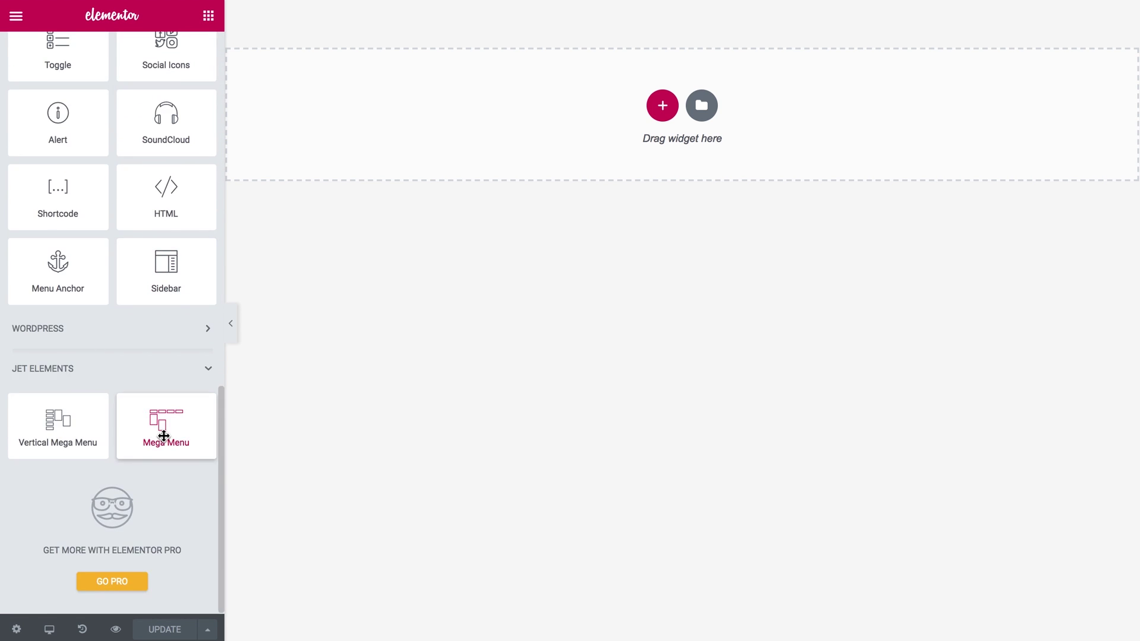
{"action": "left_click_drag", "start_coordinate": [132, 437], "coordinate": [372, 144]}
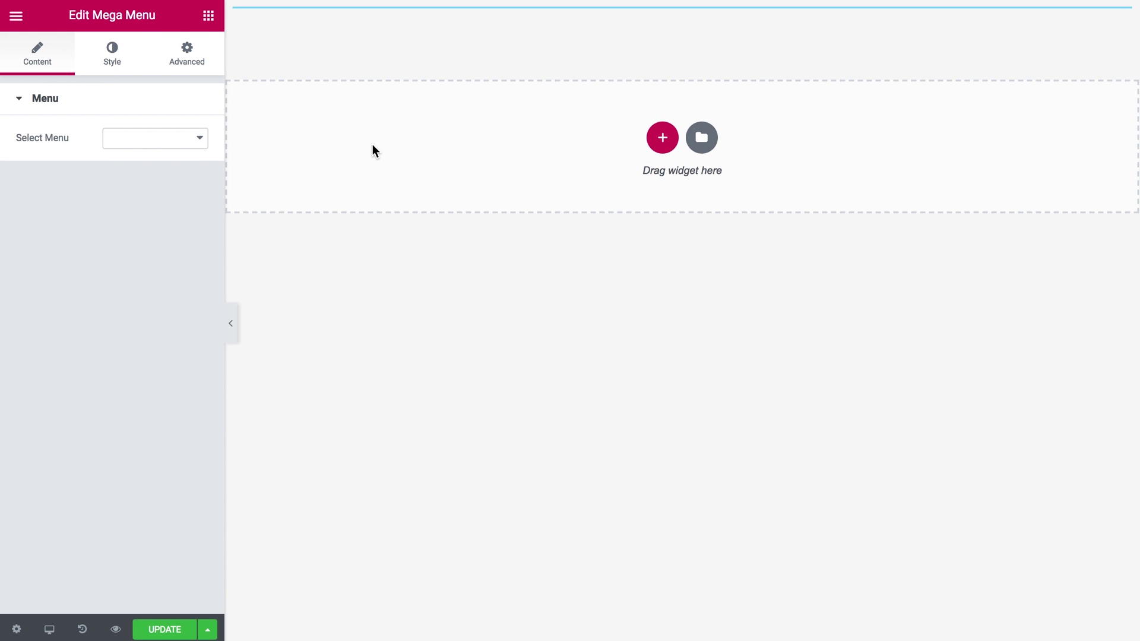
{"action": "left_click", "coordinate": [199, 143]}
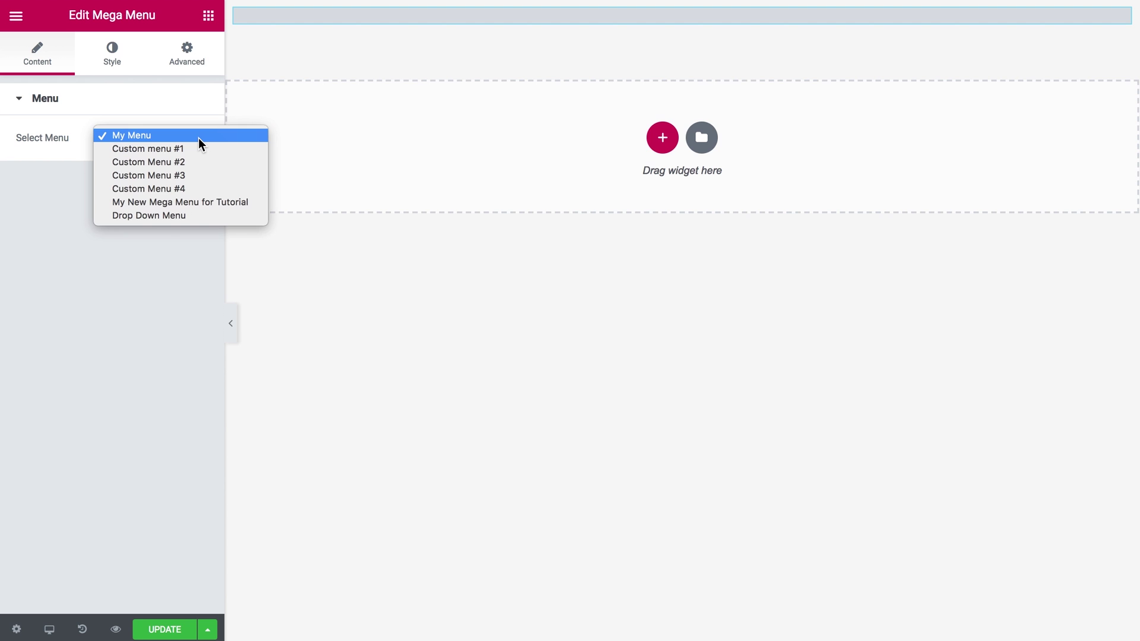
{"action": "left_click", "coordinate": [171, 216]}
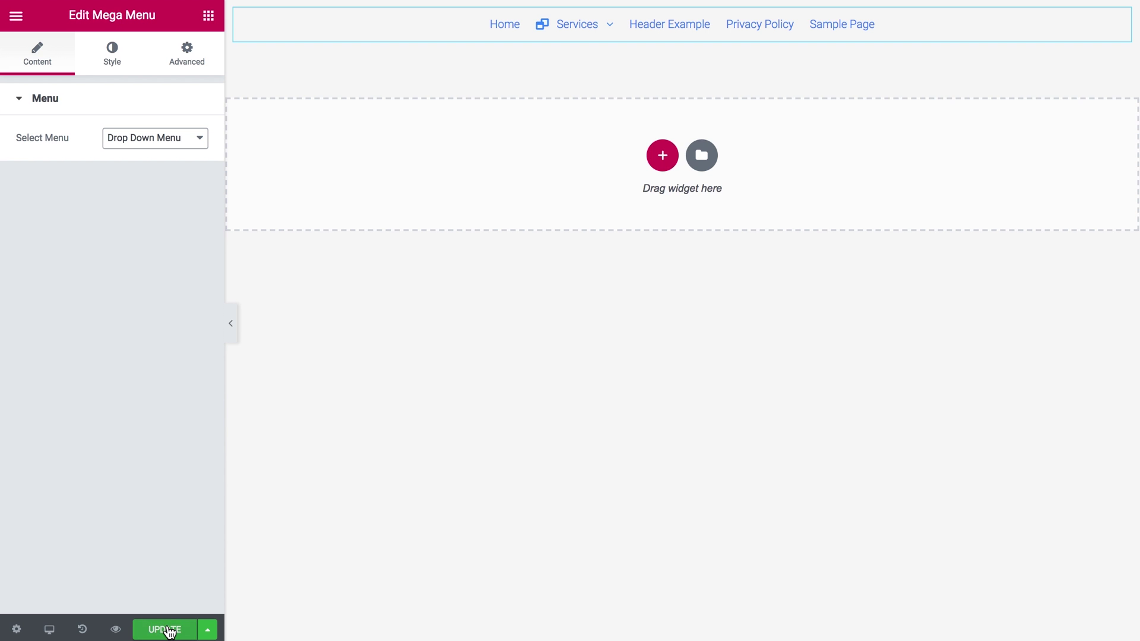
{"action": "left_click", "coordinate": [168, 631]}
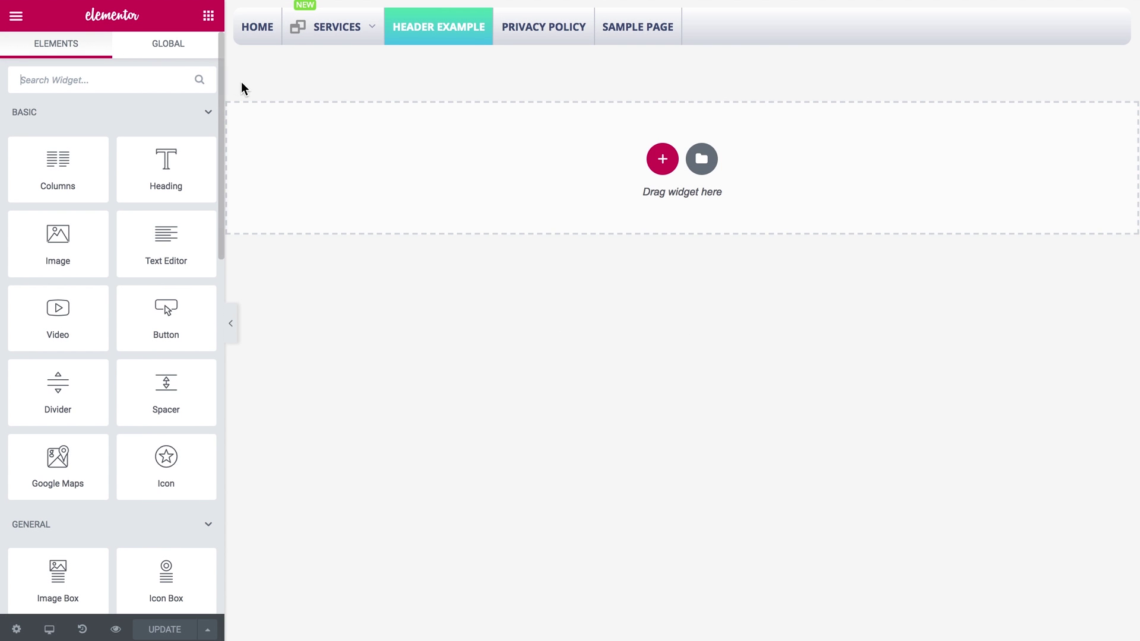
Preview the Services dropdown and Portfolio submenu, then select the menu widget for editing.
{"action": "mouse_move", "coordinate": [359, 39]}
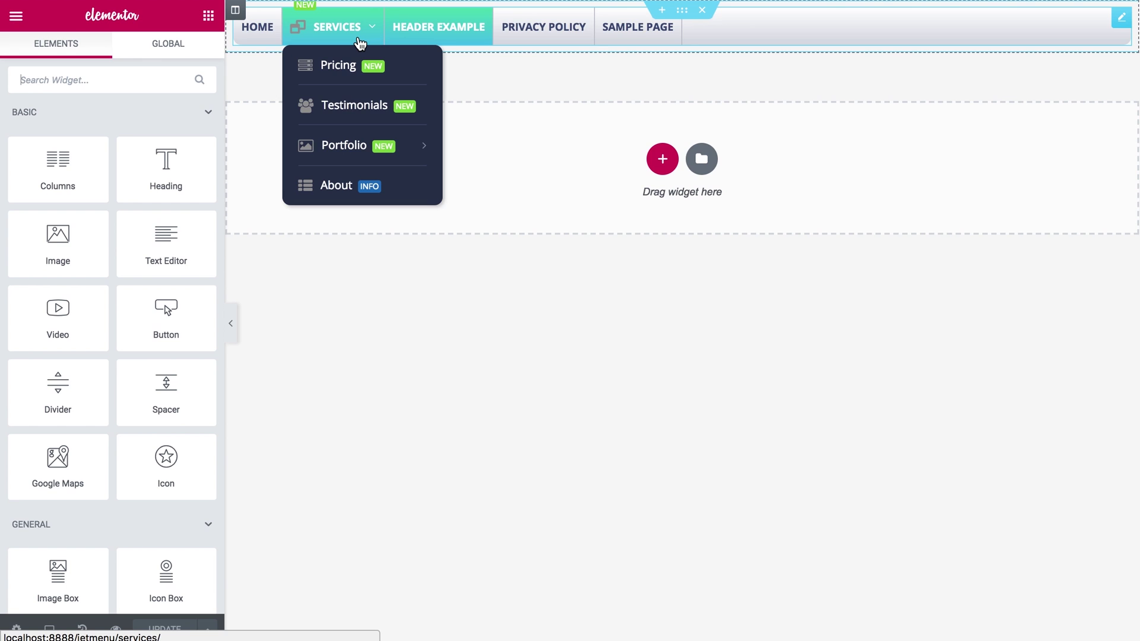
{"action": "mouse_move", "coordinate": [369, 152]}
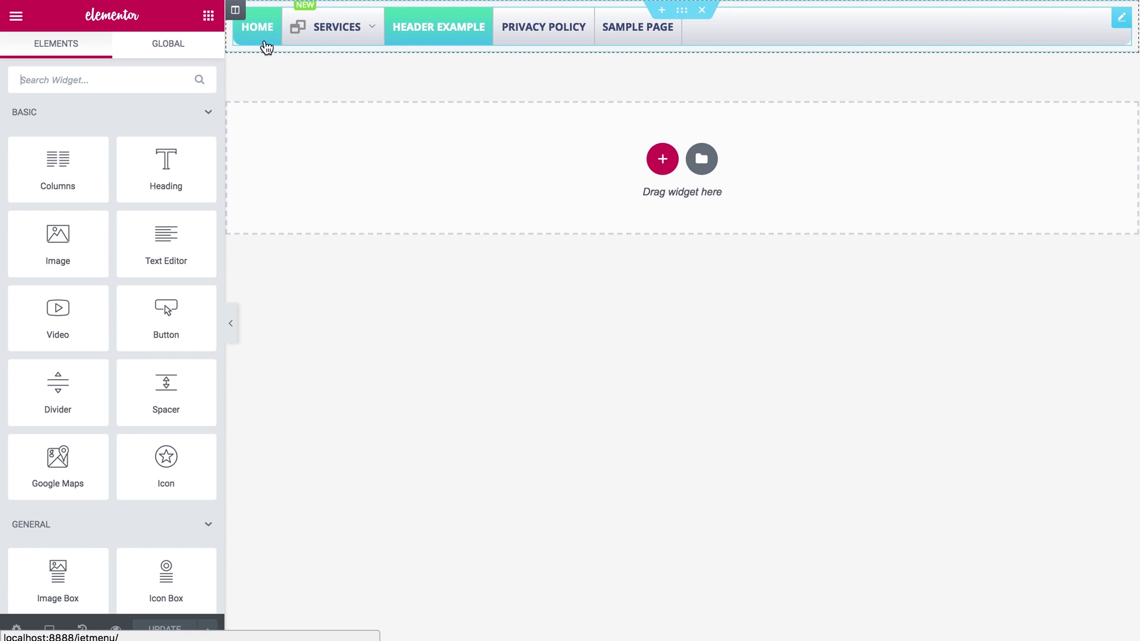
{"action": "left_click", "coordinate": [718, 40]}
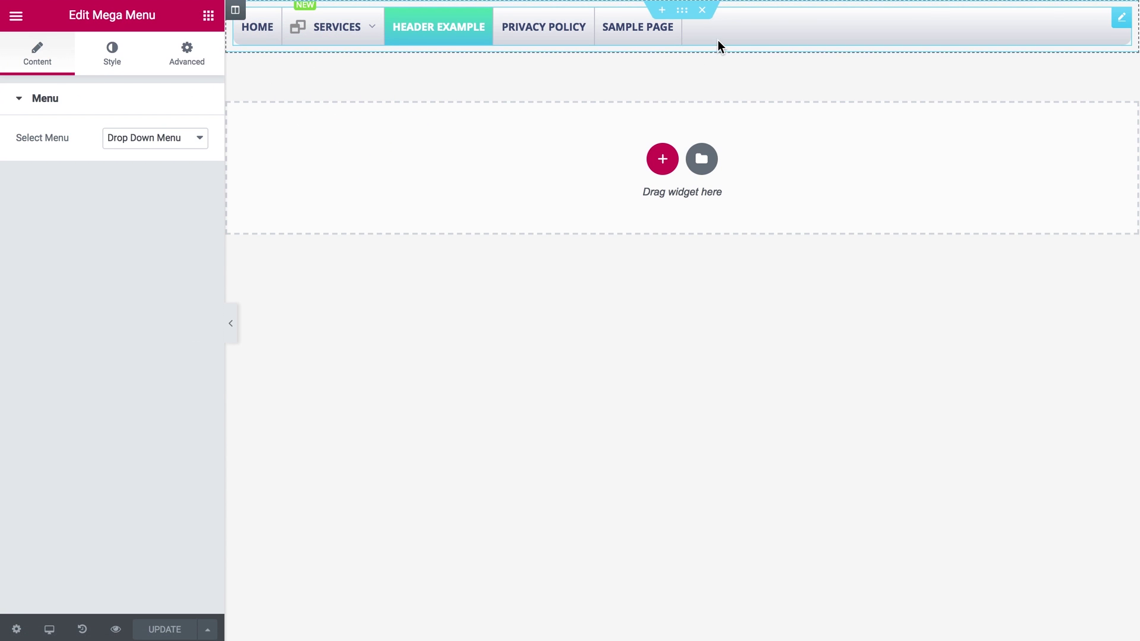
In the Mega Menu widget's Style settings, collapse Menu Container and expand Sub Menu to show its width, background, border and spacing options.
{"action": "left_click", "coordinate": [111, 70]}
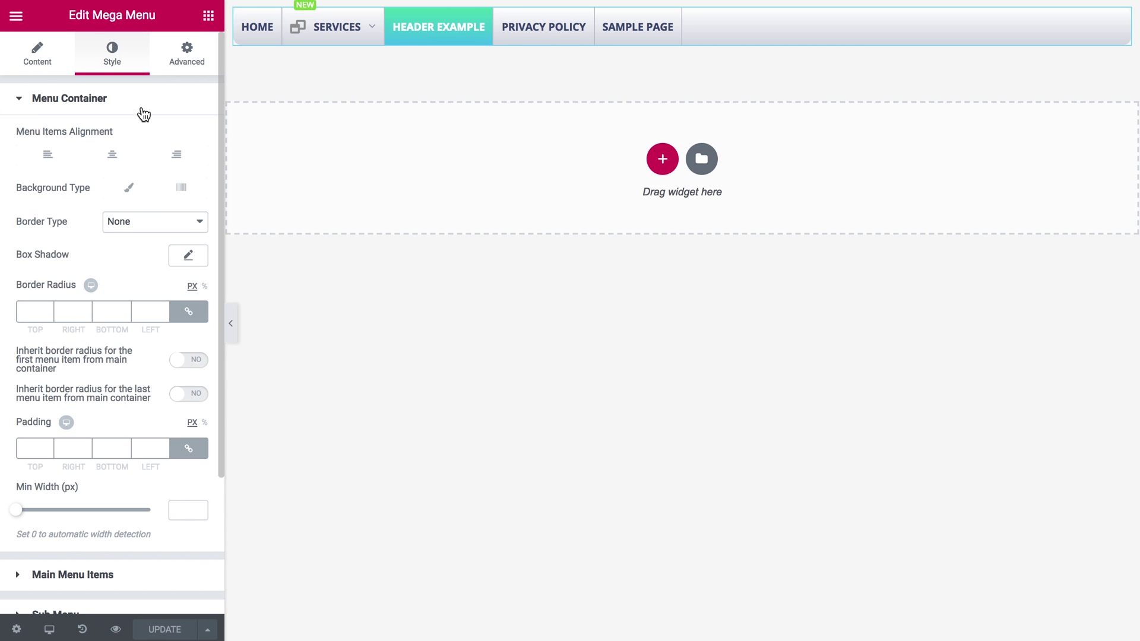
{"action": "left_click", "coordinate": [143, 111]}
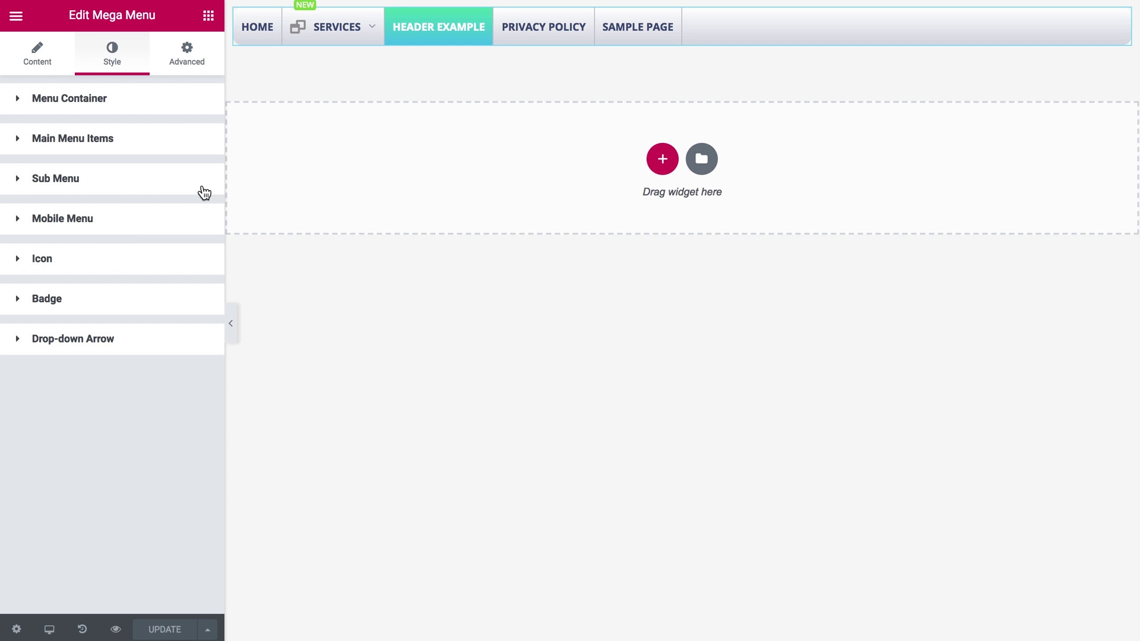
{"action": "left_click", "coordinate": [52, 183]}
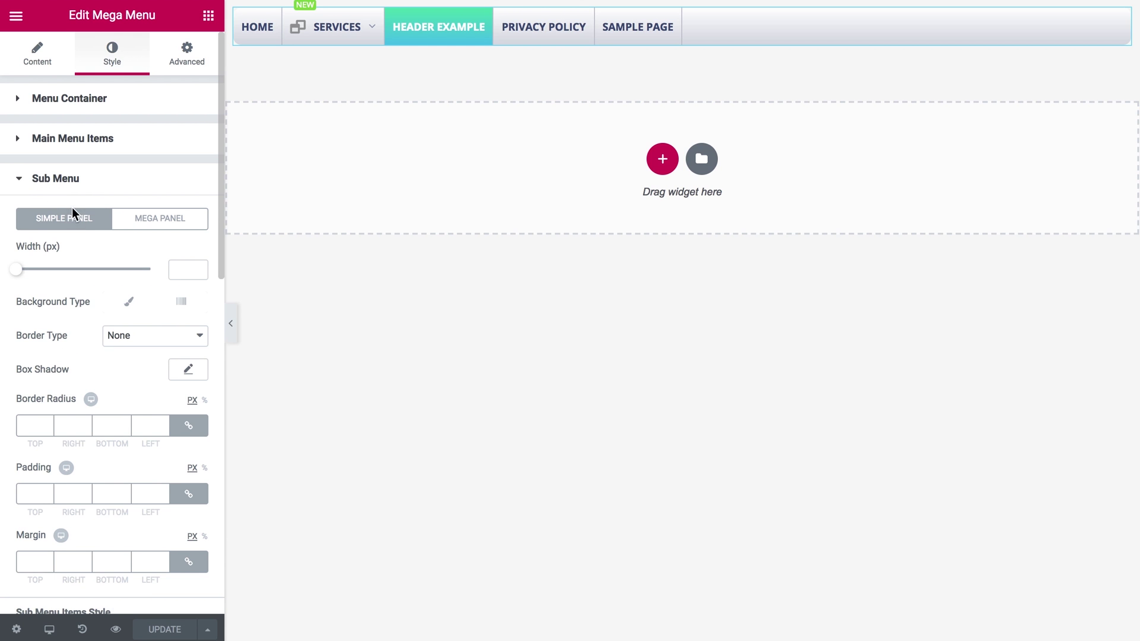
{"action": "scroll", "coordinate": [84, 222], "scroll_direction": "down", "scroll_amount": 1}
{"action": "scroll", "coordinate": [83, 223], "scroll_direction": "down", "scroll_amount": 2}
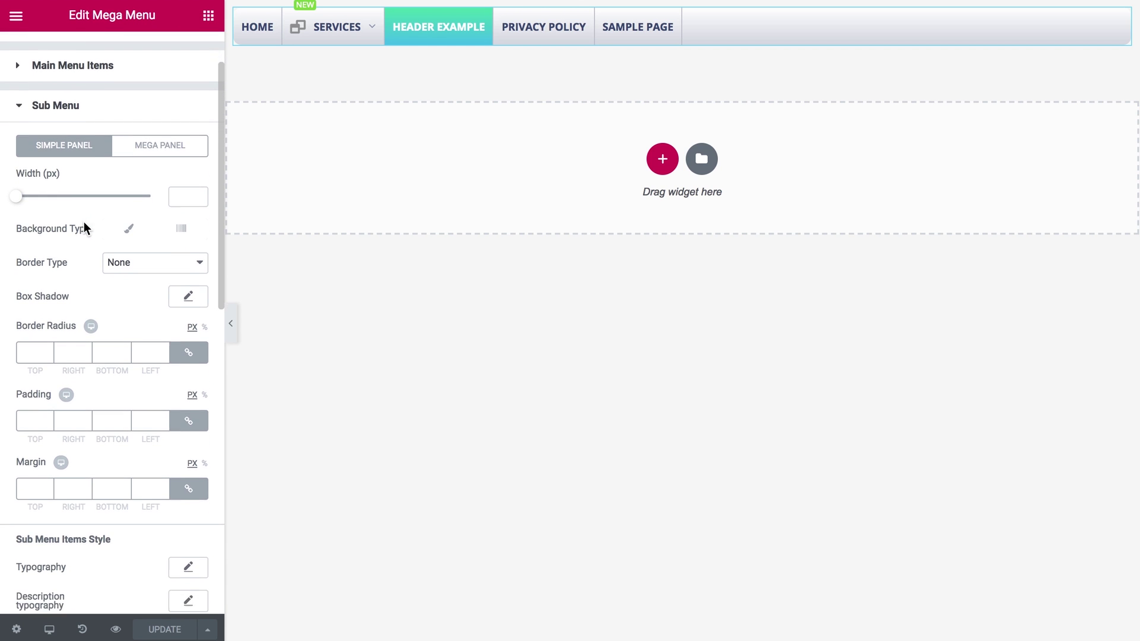